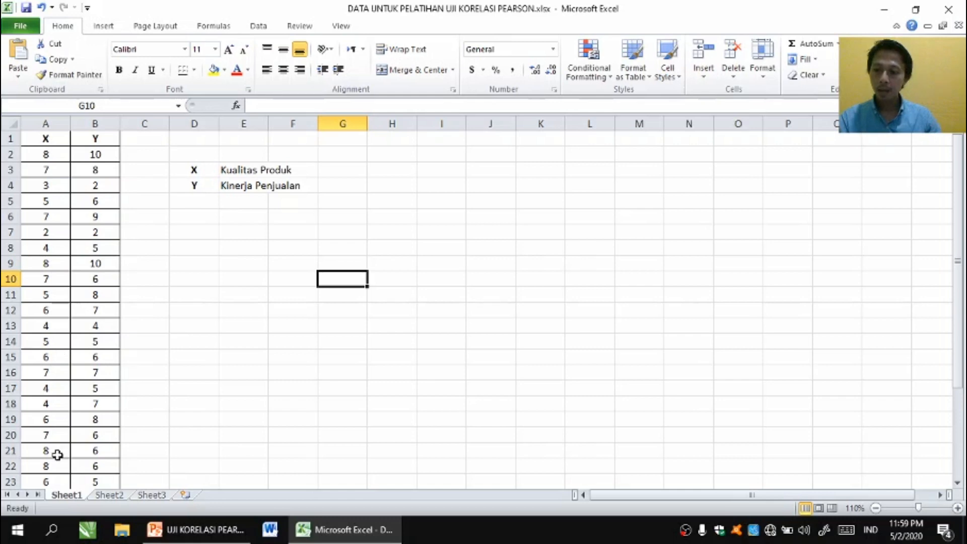
- Search Windows for SPSS, launch IBM SPSS Statistics 23 and dismiss its welcome dialog
click(53, 530)
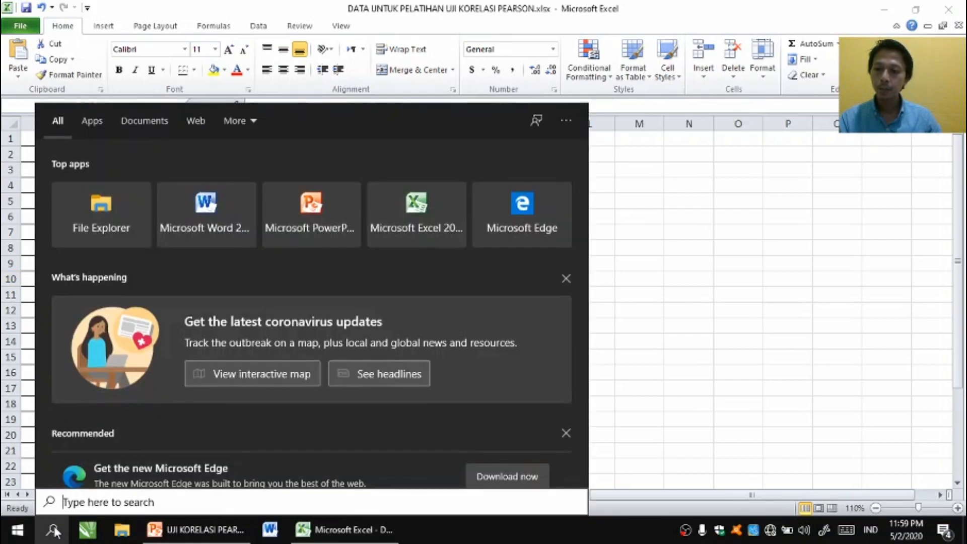
text(s)
key(BackSpace)
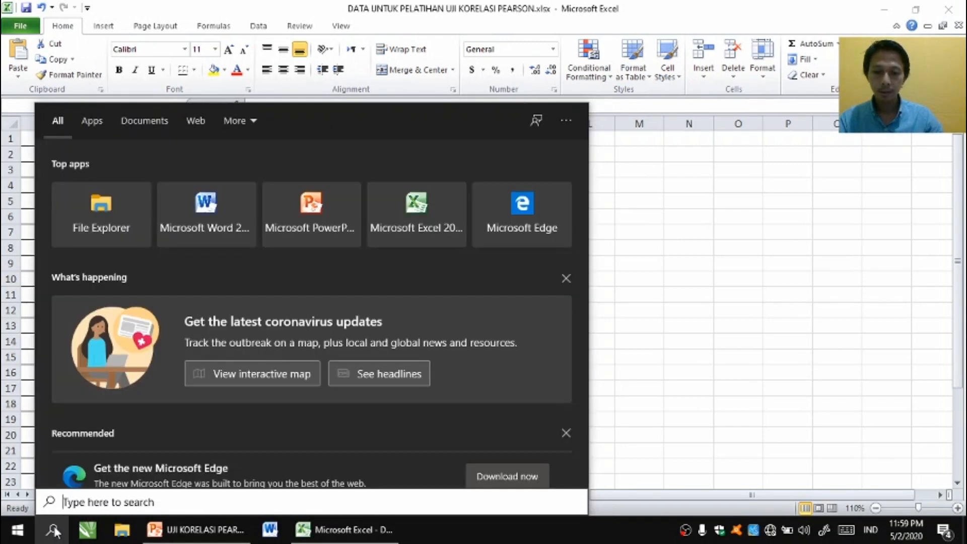
text(SPSS)
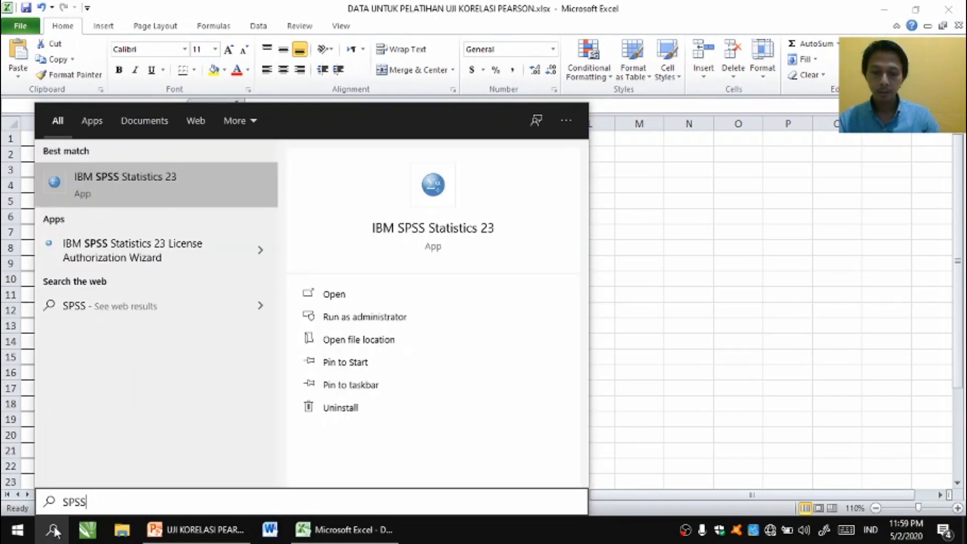
click(54, 530)
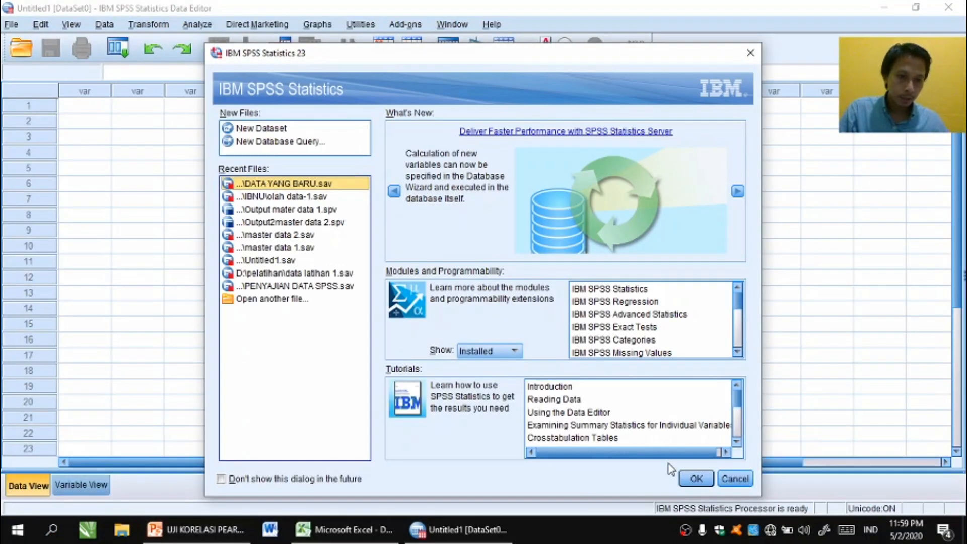
click(734, 478)
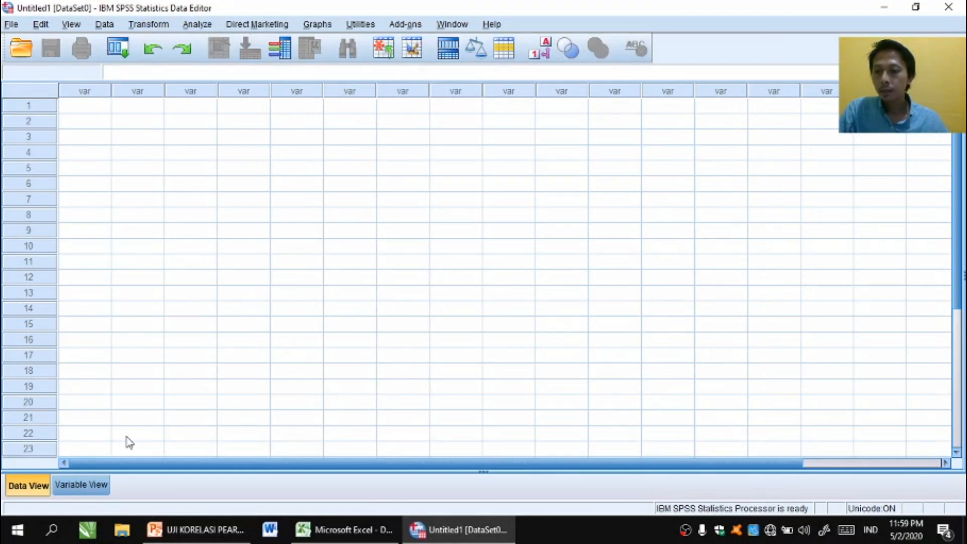
- Define two variables named X and Y in the empty dataset's variable definitions
click(78, 488)
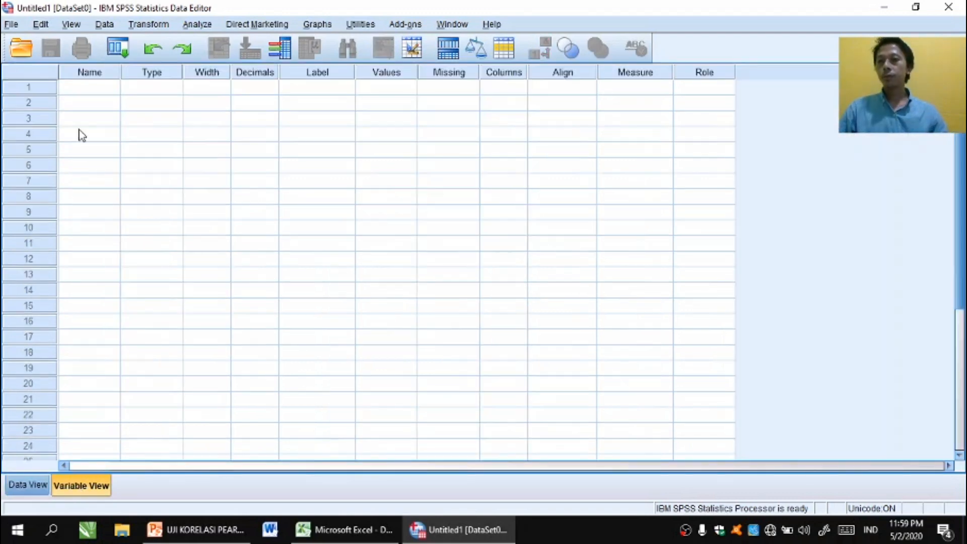
click(84, 91)
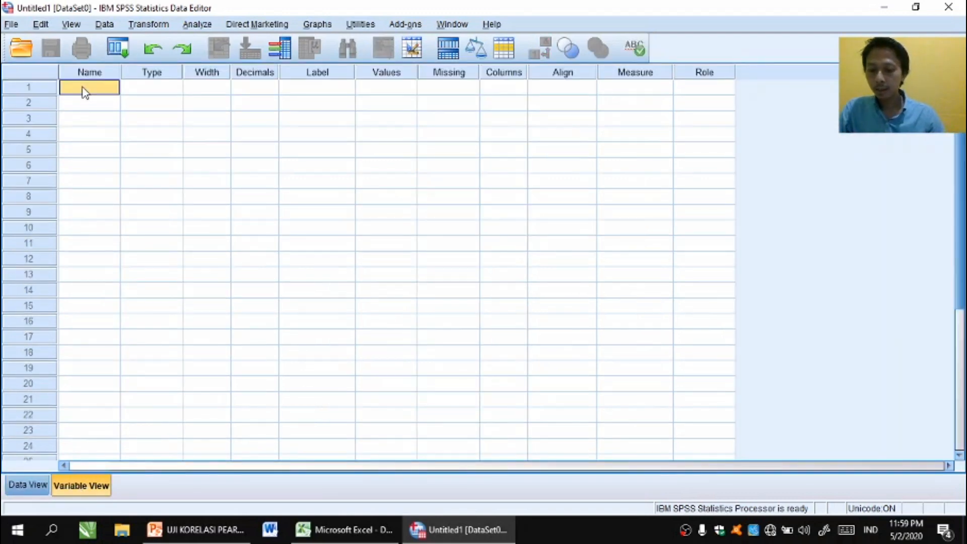
text(x)
key(Return)
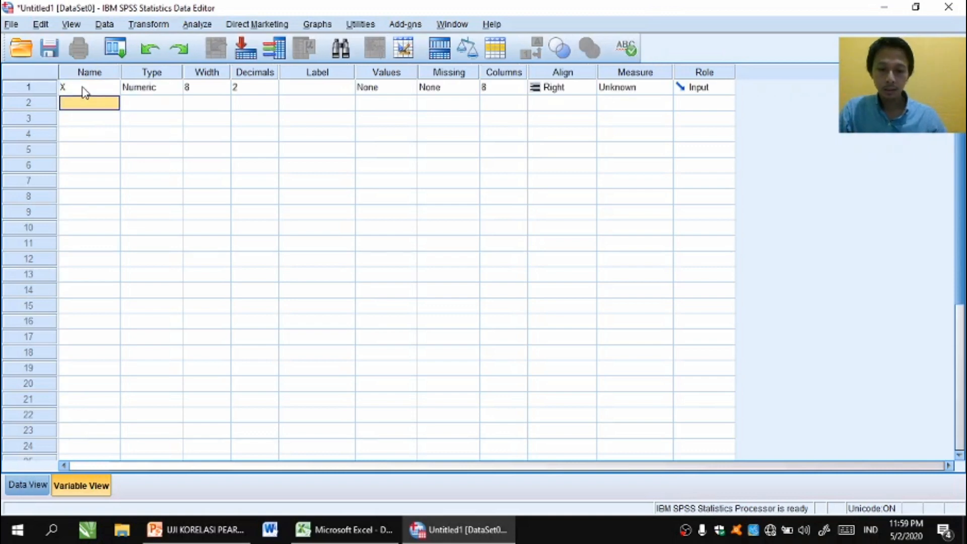
text(Y)
key(Return)
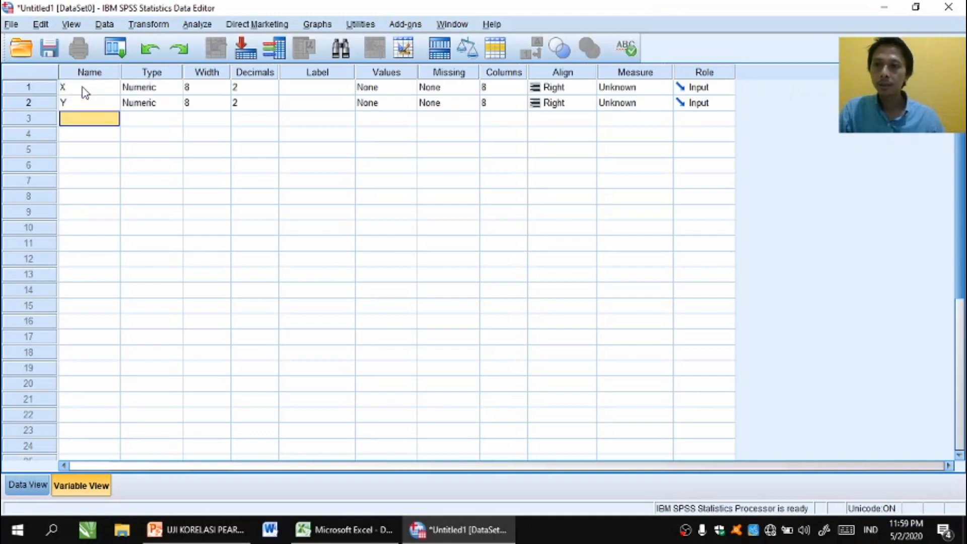
- Set the decimals of both variables X and Y to 0
key(Up)
key(Right)
key(Right)
key(Right)
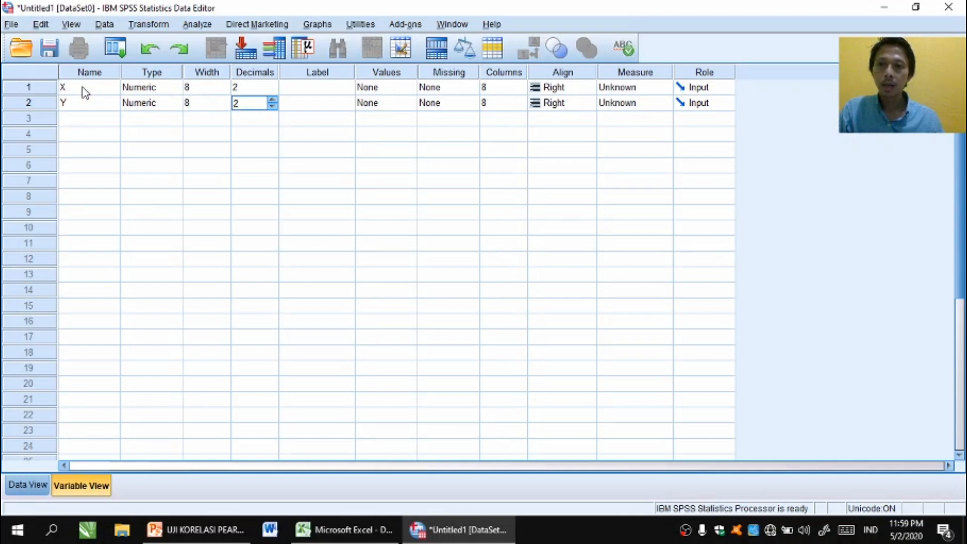
key(Up)
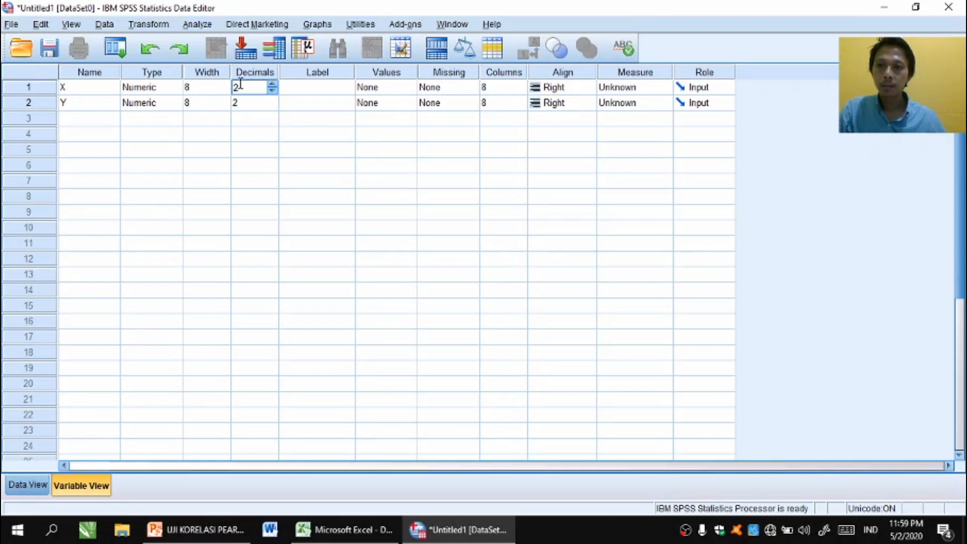
drag(235, 87, 241, 87)
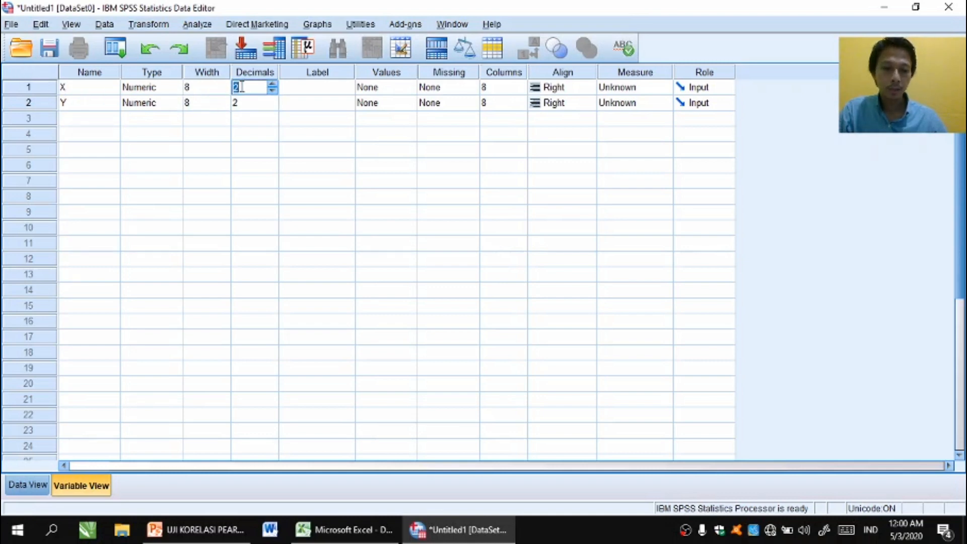
text(0)
key(Tab)
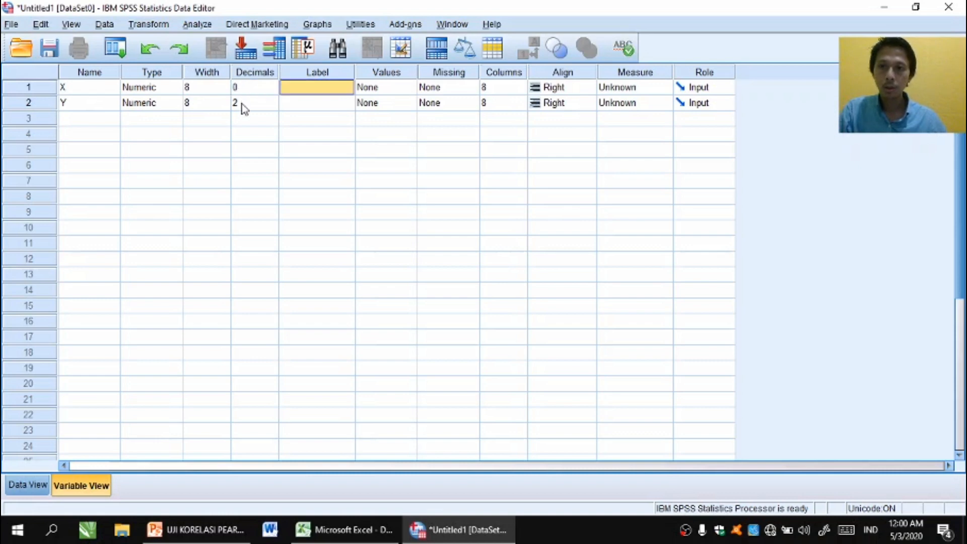
click(242, 103)
click(239, 103)
click(236, 103)
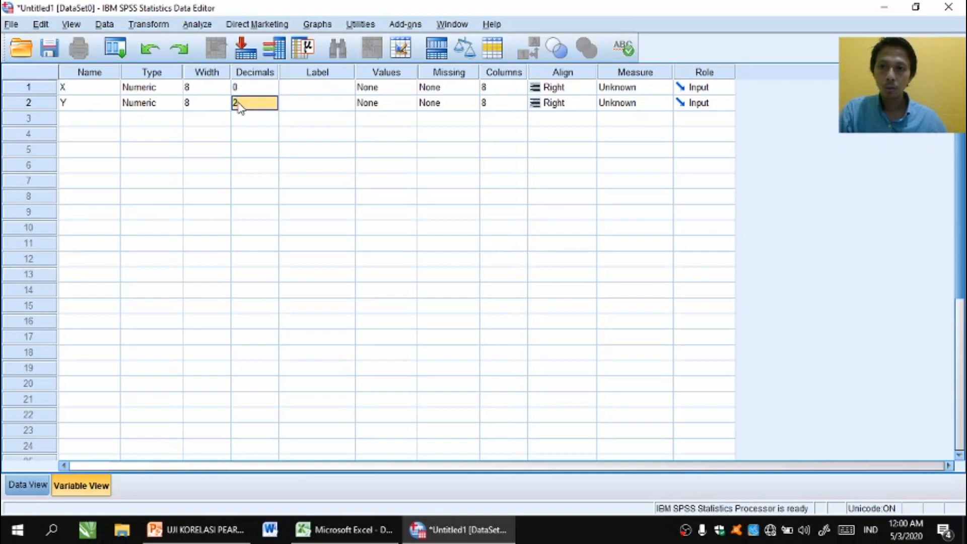
text(0)
key(Tab)
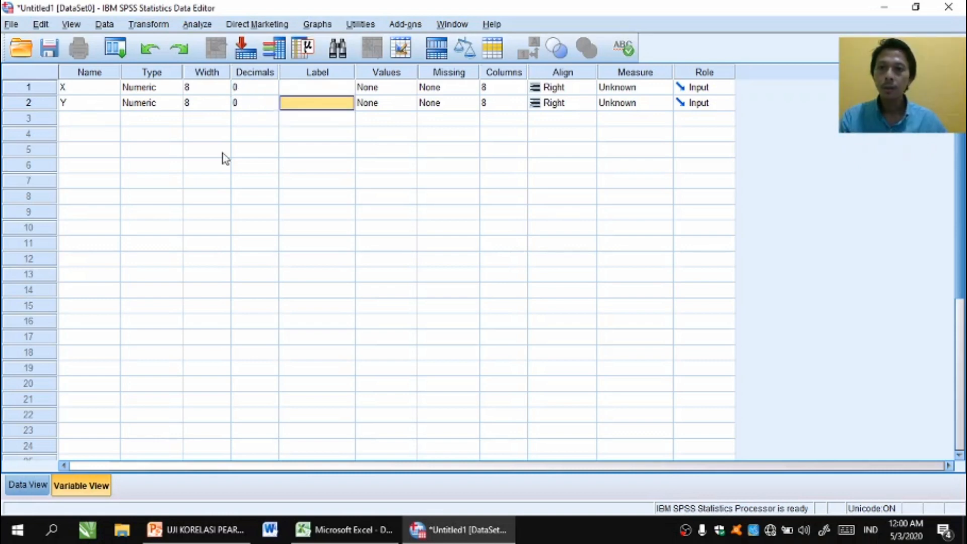
- Label variable X as "Kualitas Produk" and variable Y as "Kinerja Penjualan"
key(Up)
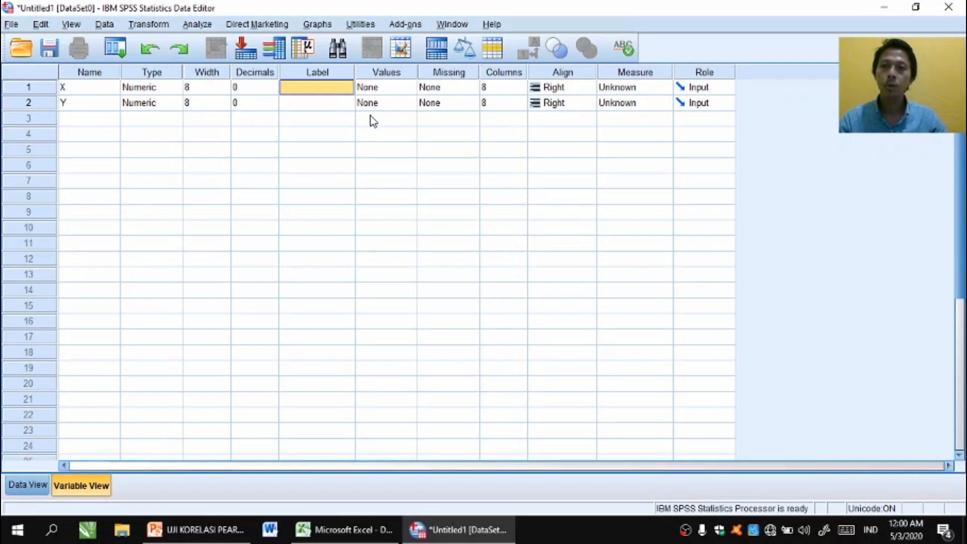
text(Kual)
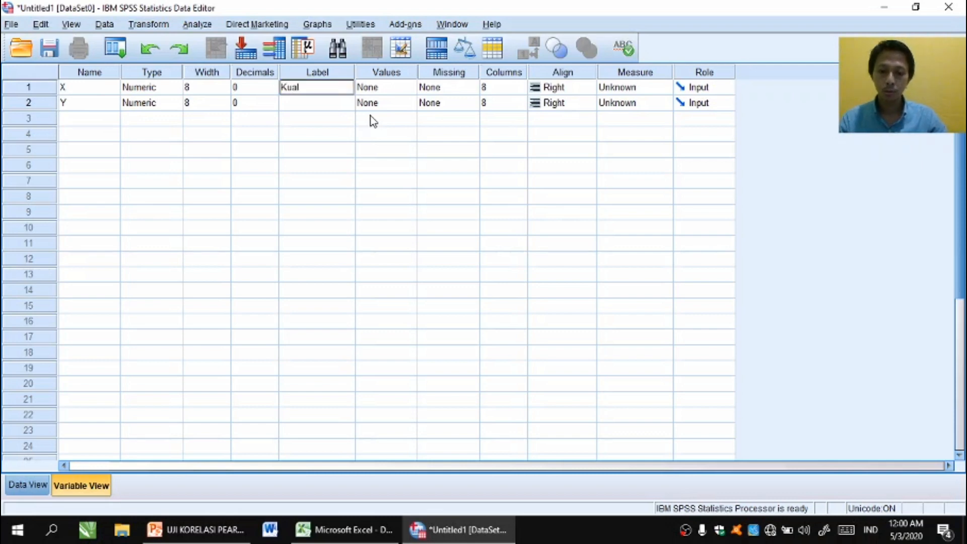
text(itas Prod)
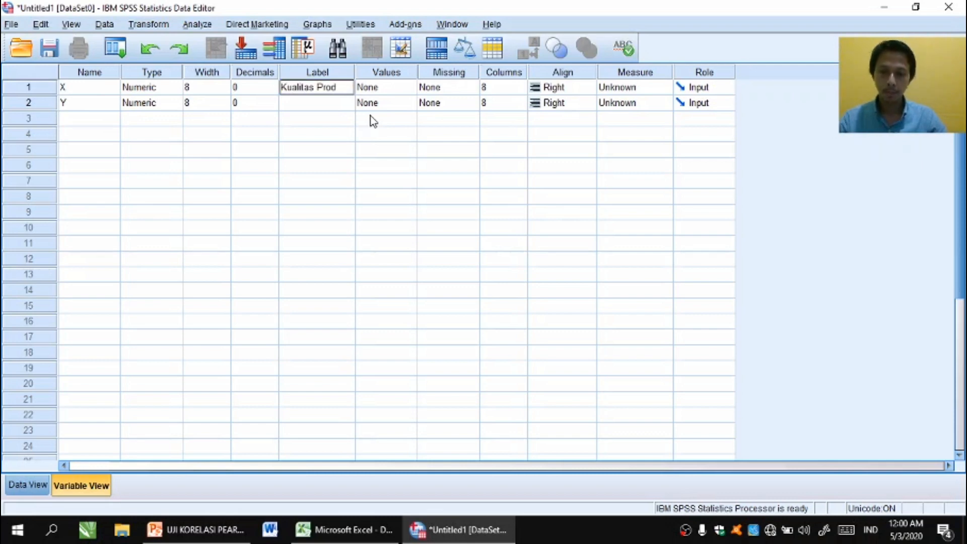
text(uk)
key(Return)
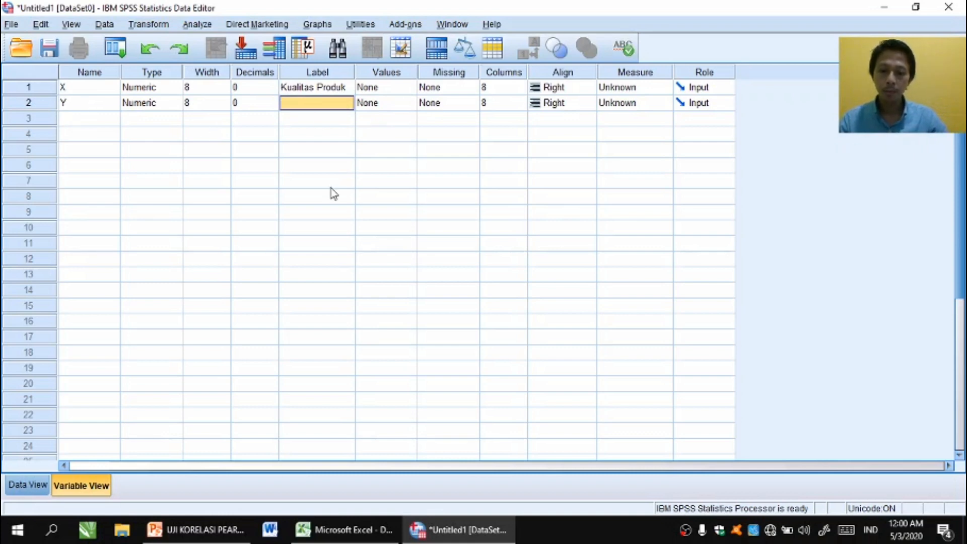
text(Kinerj)
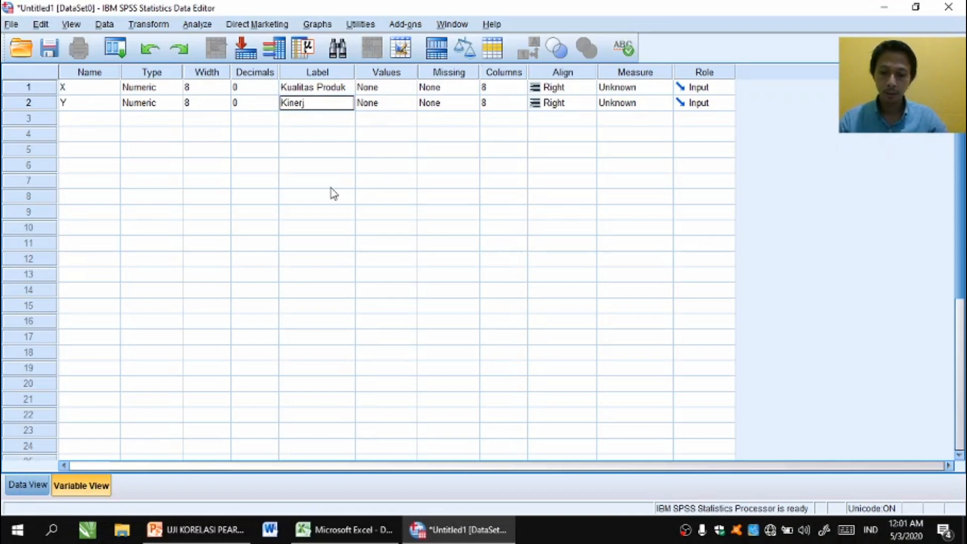
text(a Penjuala)
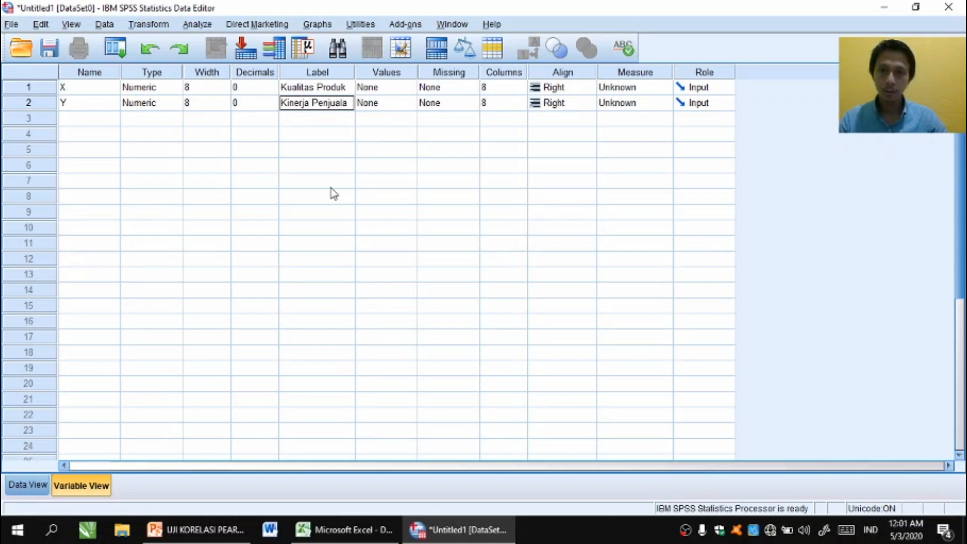
text(n)
key(Return)
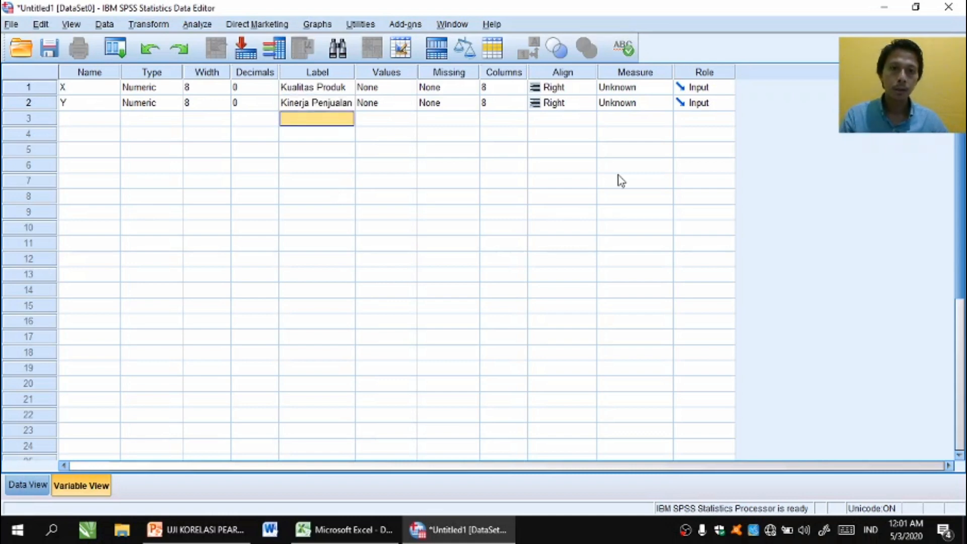
- Set the measurement level of both variables X and Y to Scale
click(645, 88)
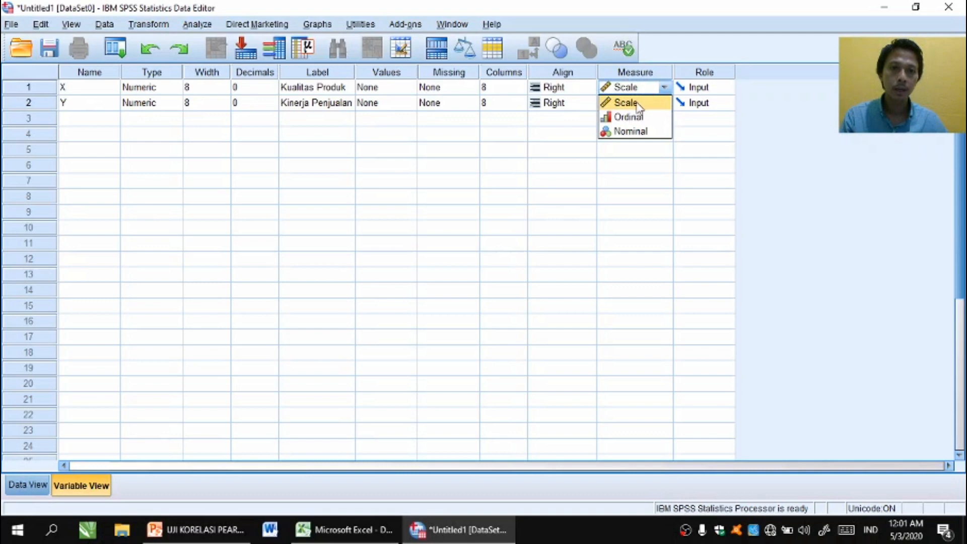
click(635, 103)
click(639, 108)
click(637, 120)
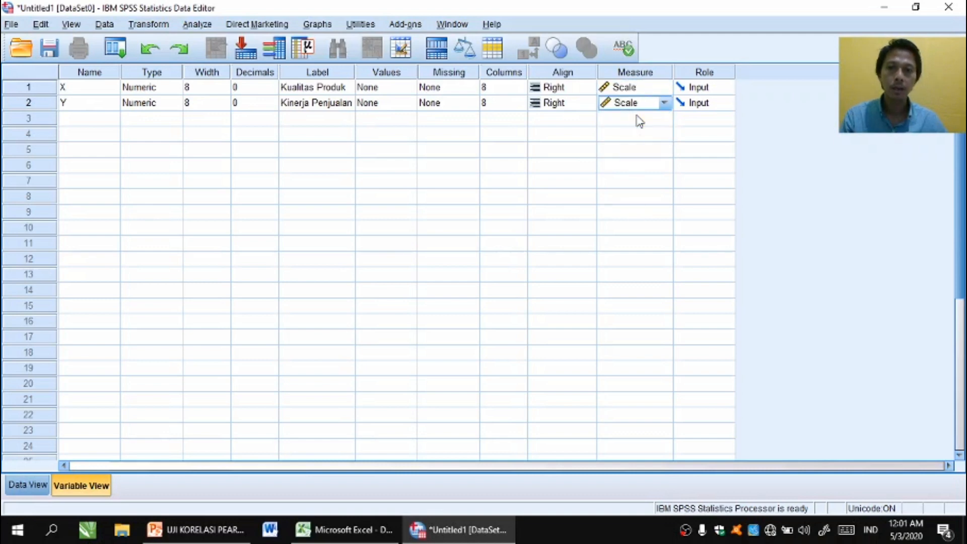
- Show the SPSS data grid, then switch to the Excel workbook and copy the X and Y values in A2:B31
click(22, 486)
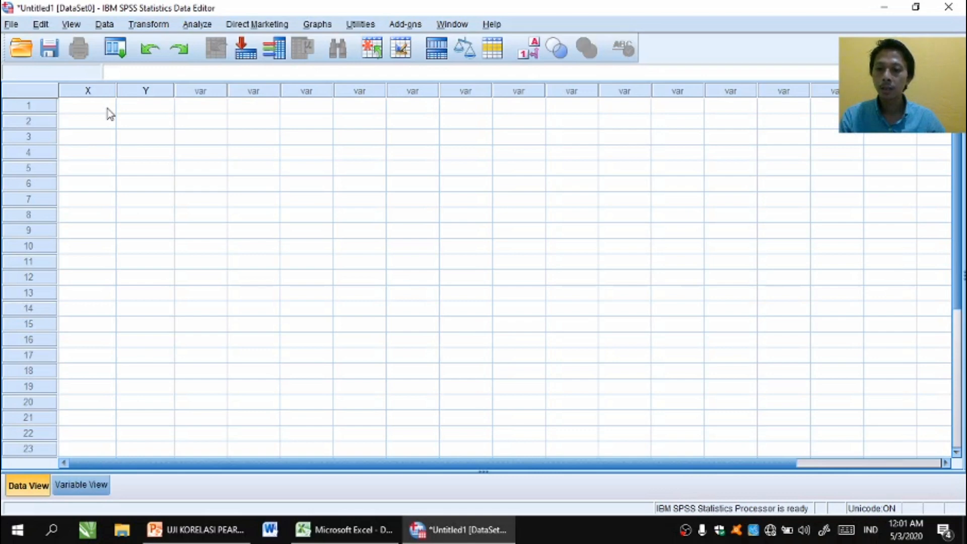
click(334, 533)
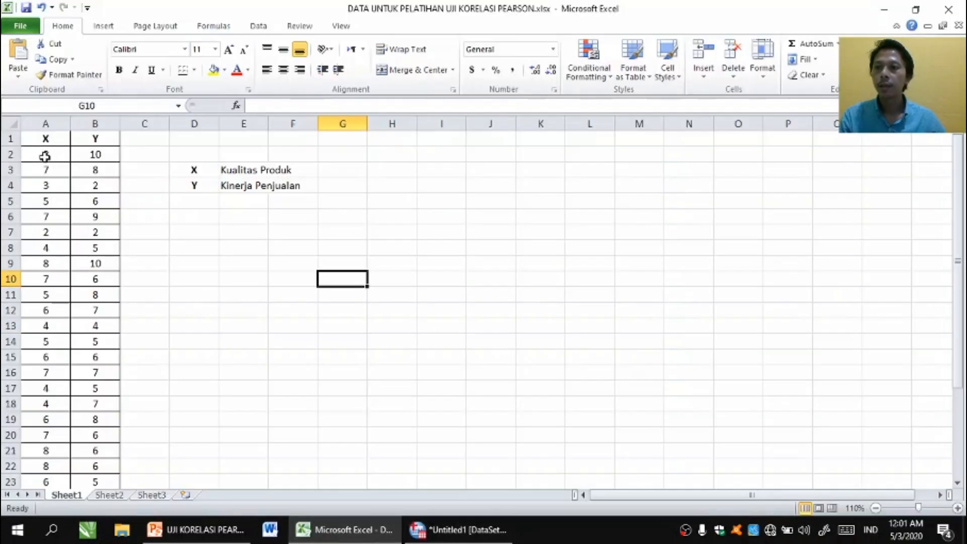
drag(45, 156, 90, 436)
right_click(63, 309)
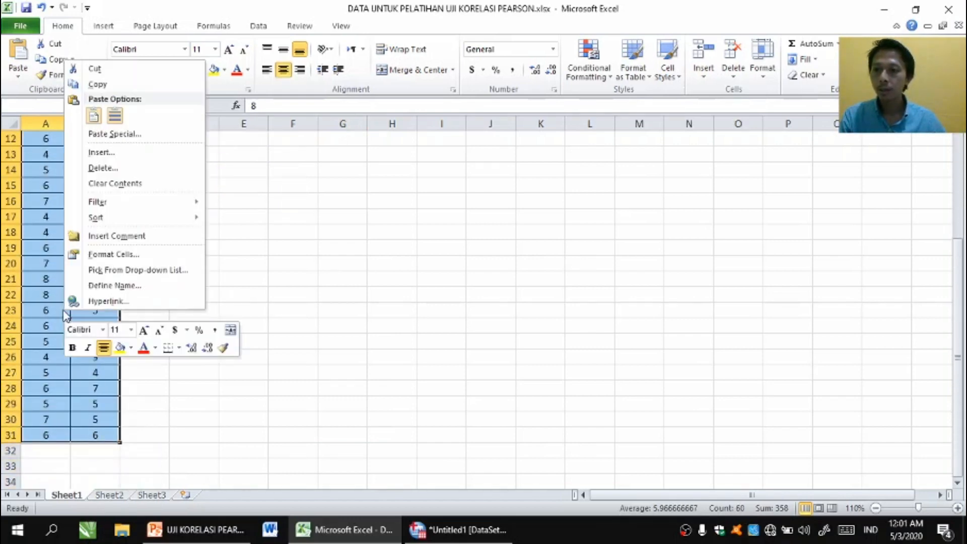
click(97, 84)
scroll(276, 336, up, 4)
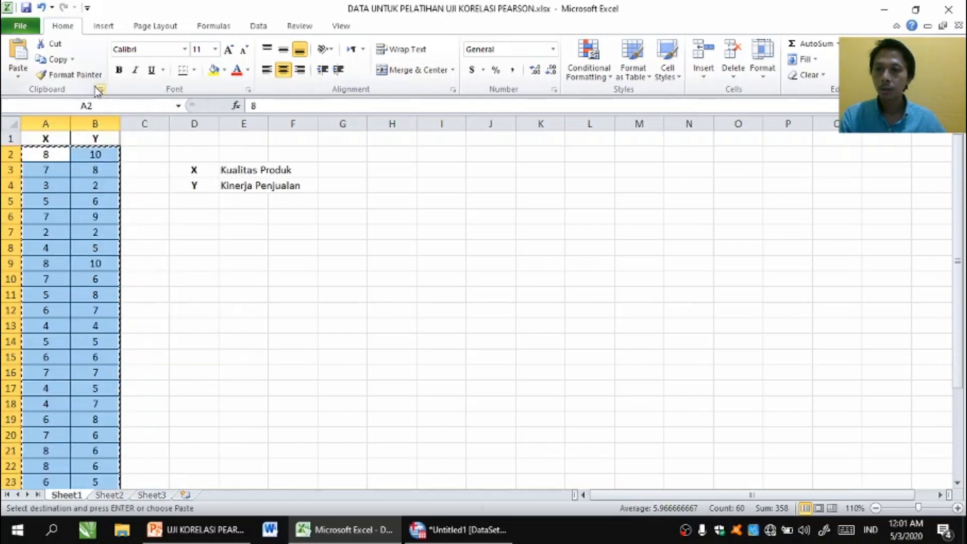
- Switch back to SPSS and paste the copied values into the data grid, starting at row 1 of variable X
click(446, 529)
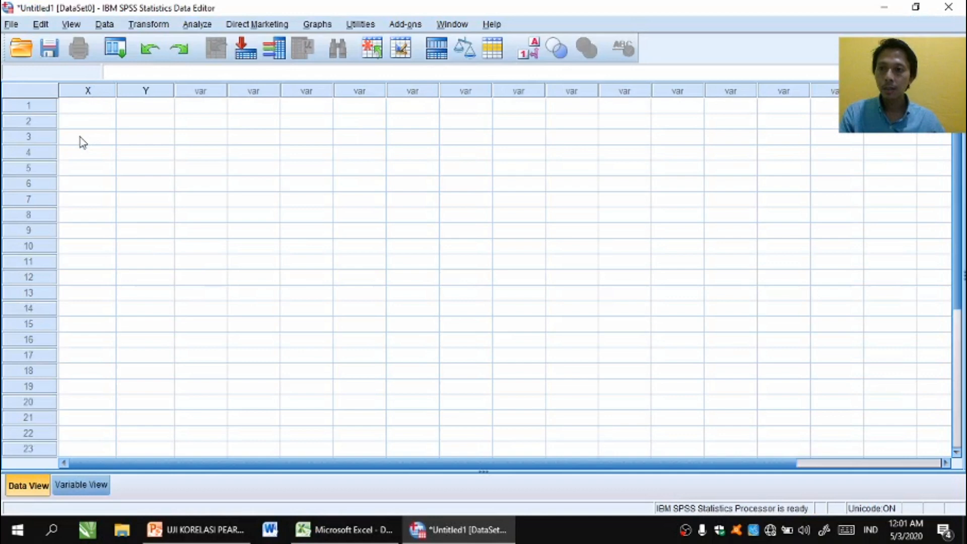
click(75, 106)
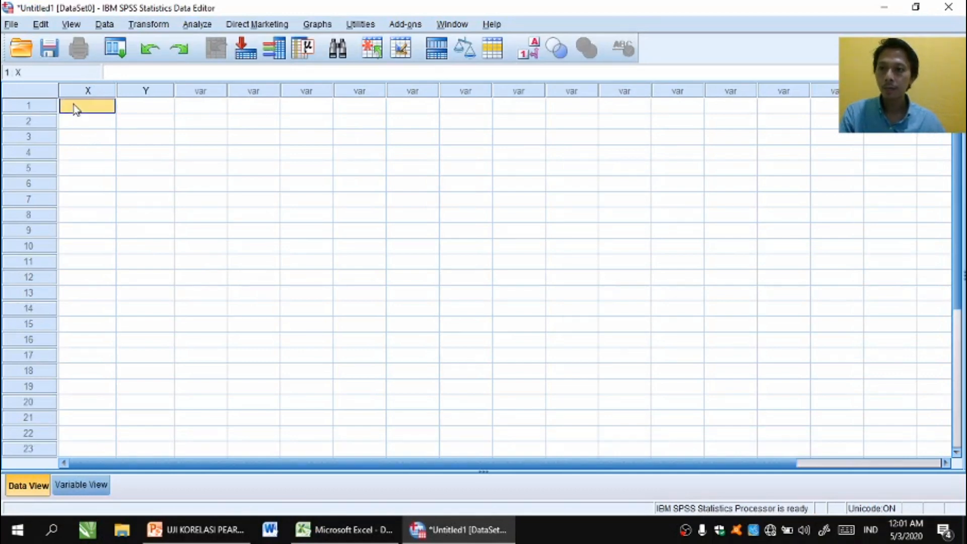
right_click(75, 106)
click(98, 157)
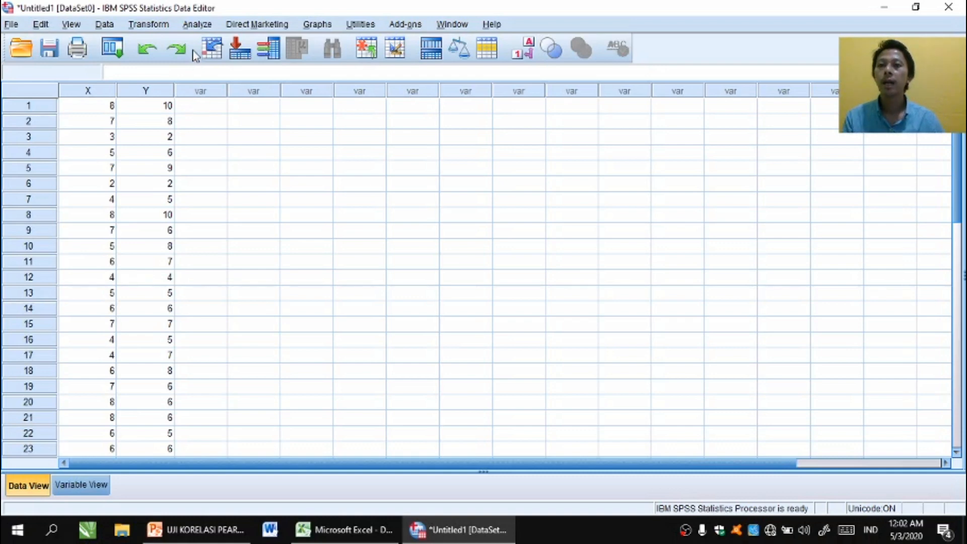
- Set up a Linear Regression with Kualitas Produk [X] as the independent variable and Kinerja Penjualan [Y] as the dependent variable
click(196, 24)
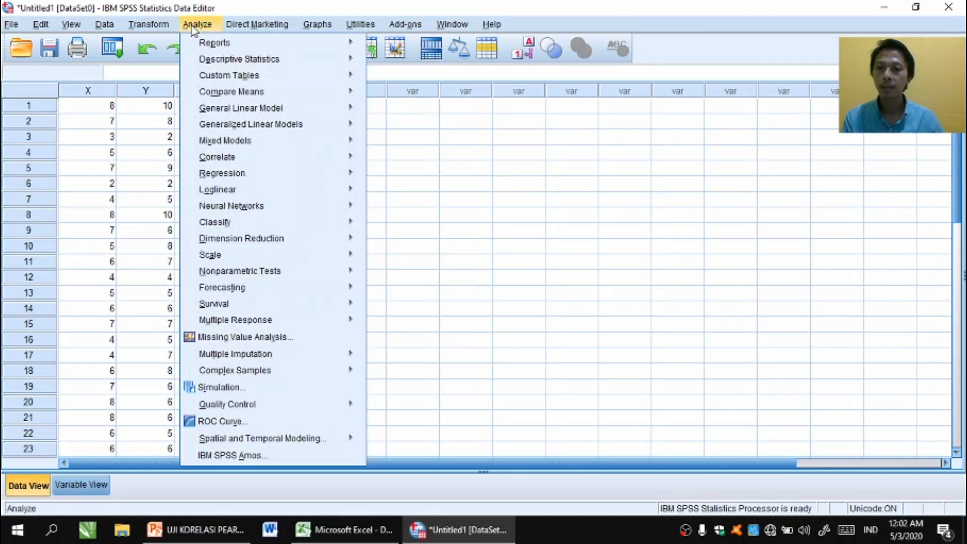
mouse_move(202, 177)
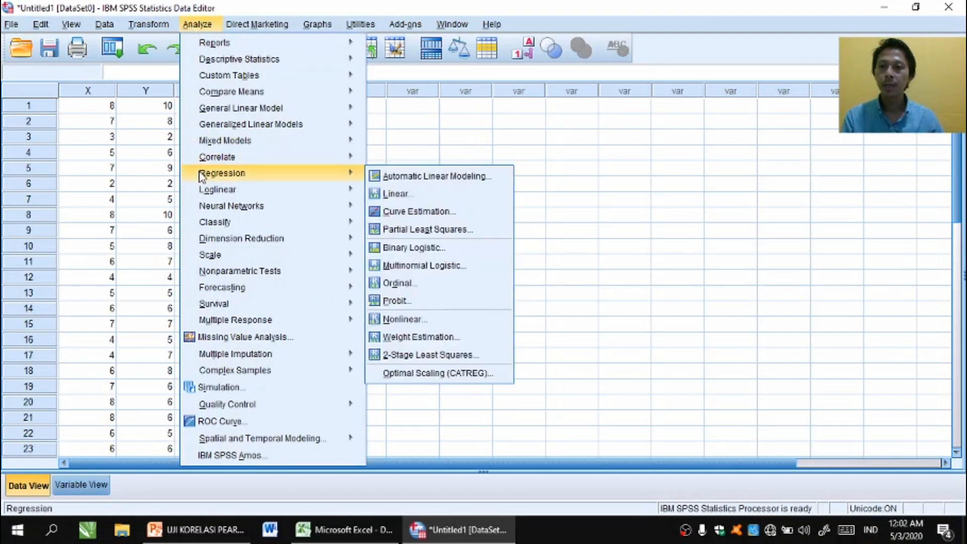
click(398, 194)
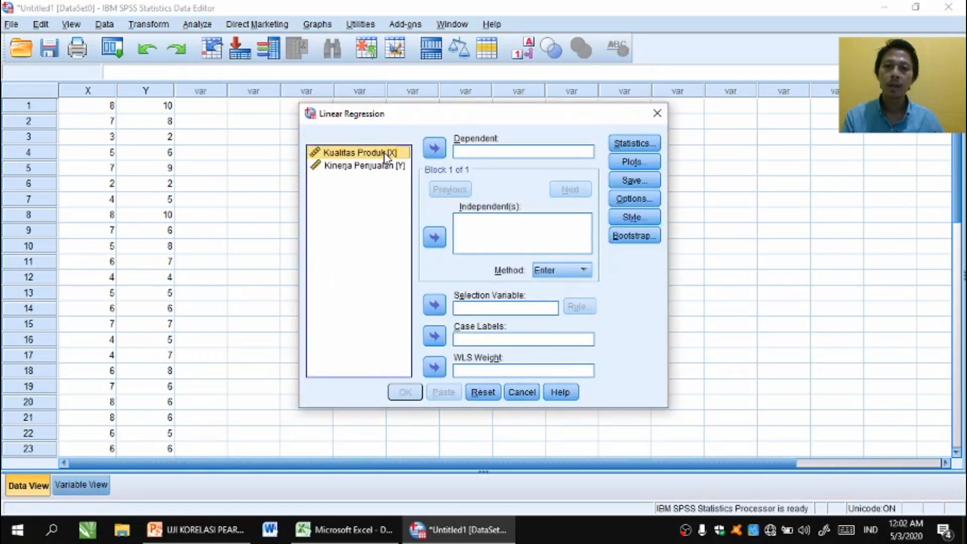
click(437, 244)
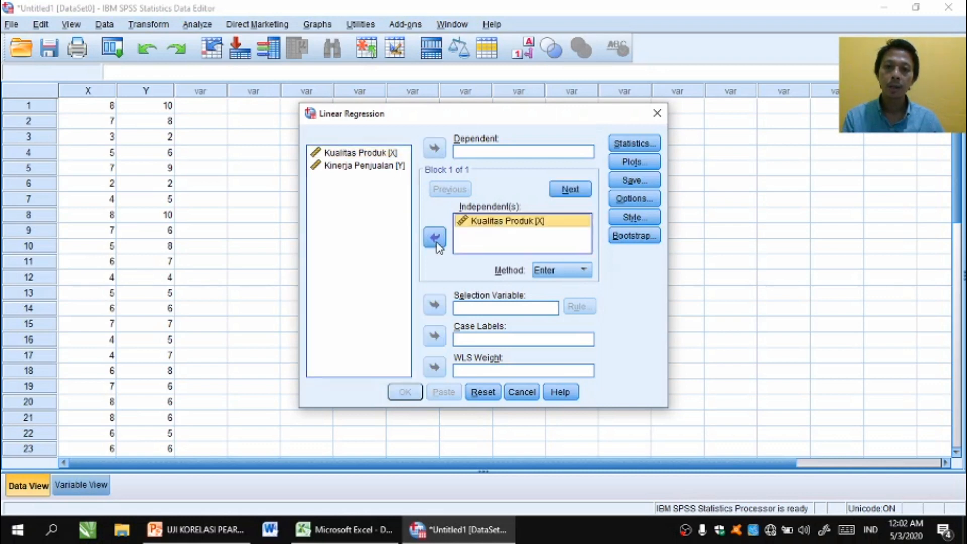
click(373, 172)
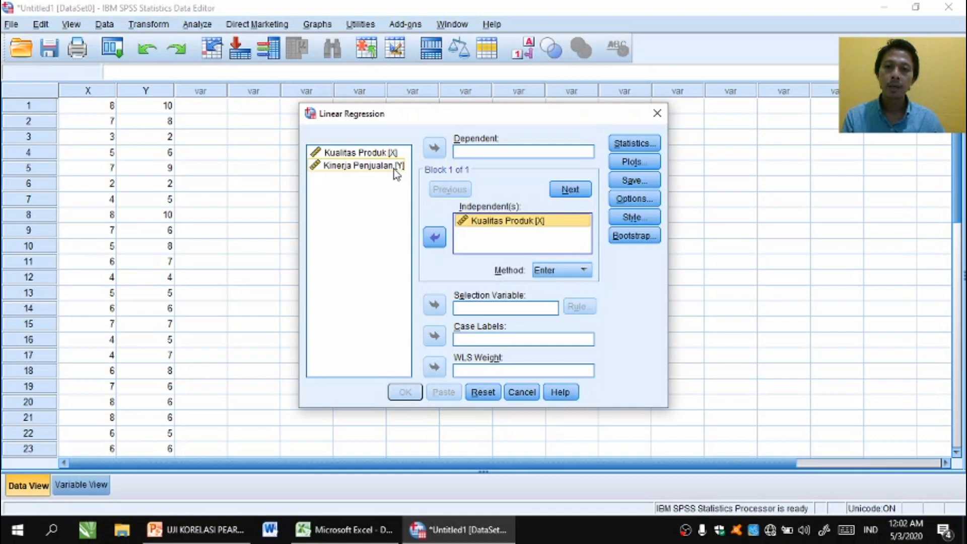
click(395, 171)
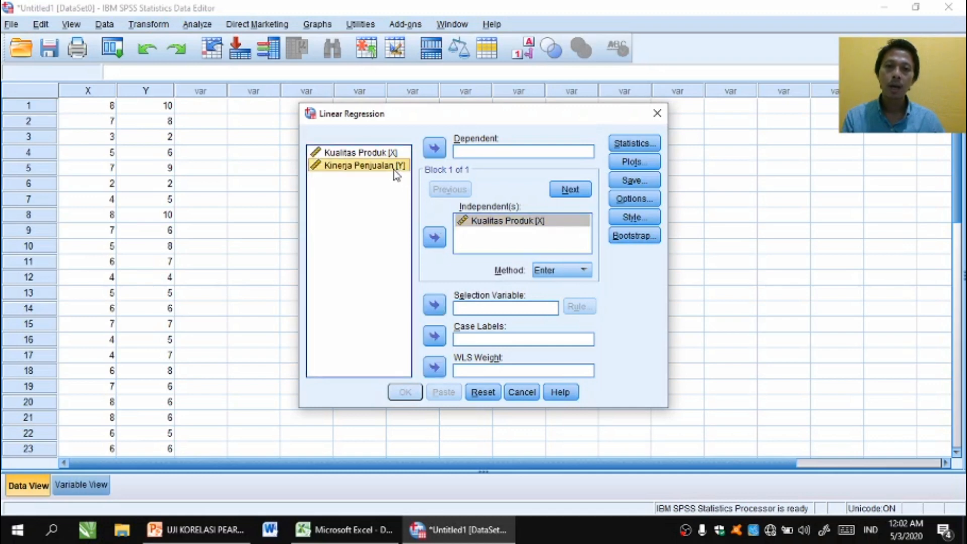
click(436, 148)
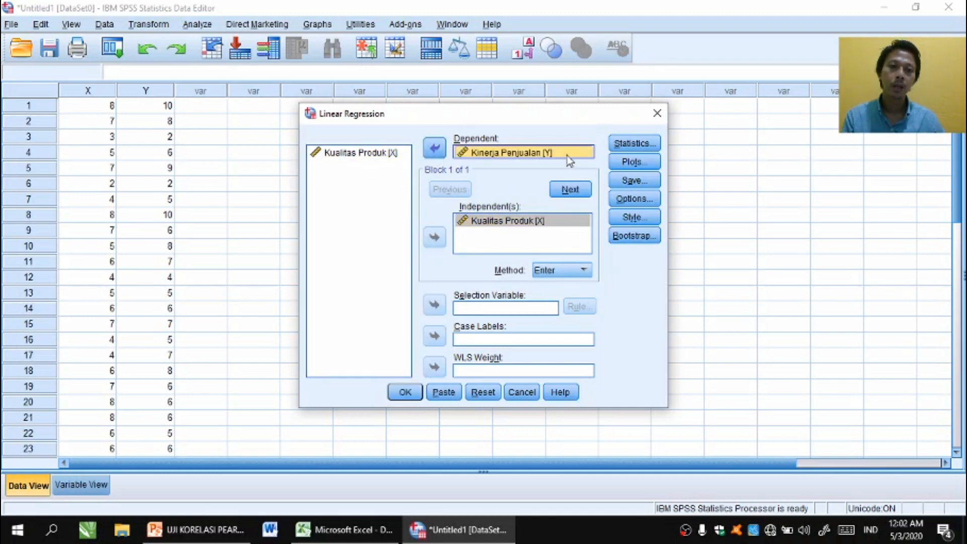
- Choose to save the unstandardized residuals as a new variable and run the linear regression
click(632, 181)
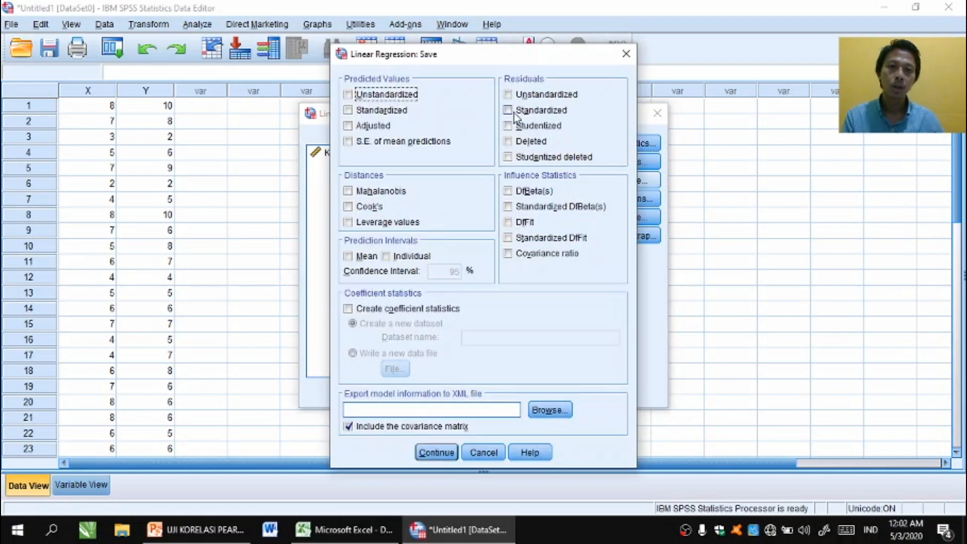
click(539, 98)
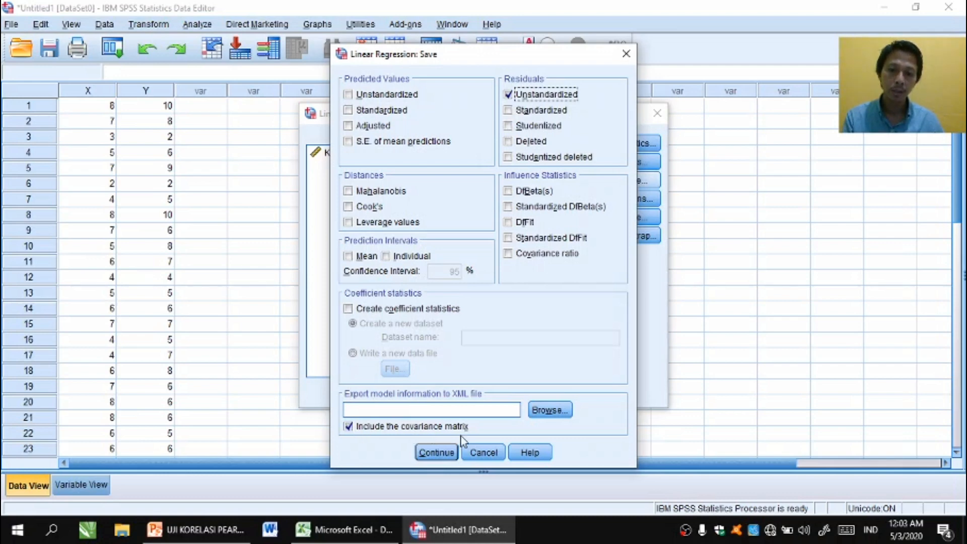
click(431, 457)
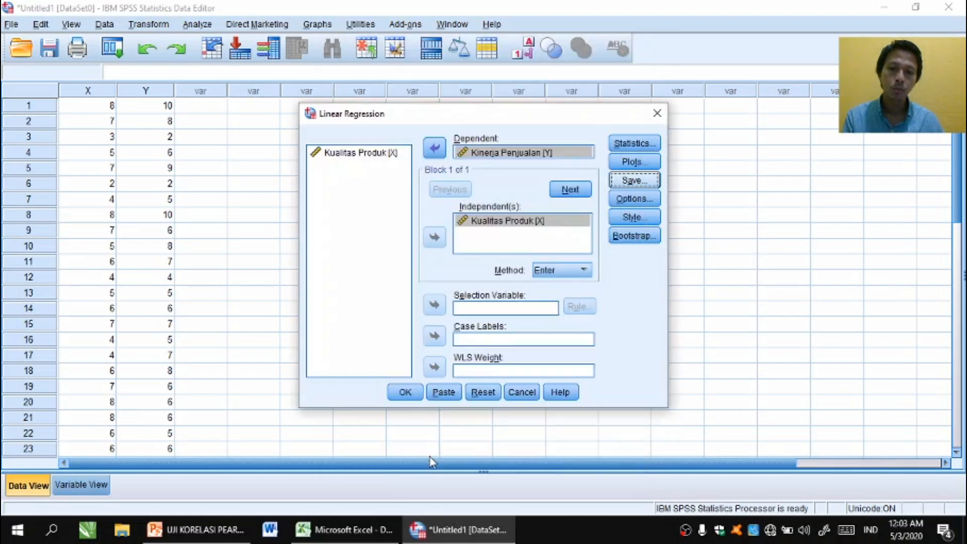
click(407, 394)
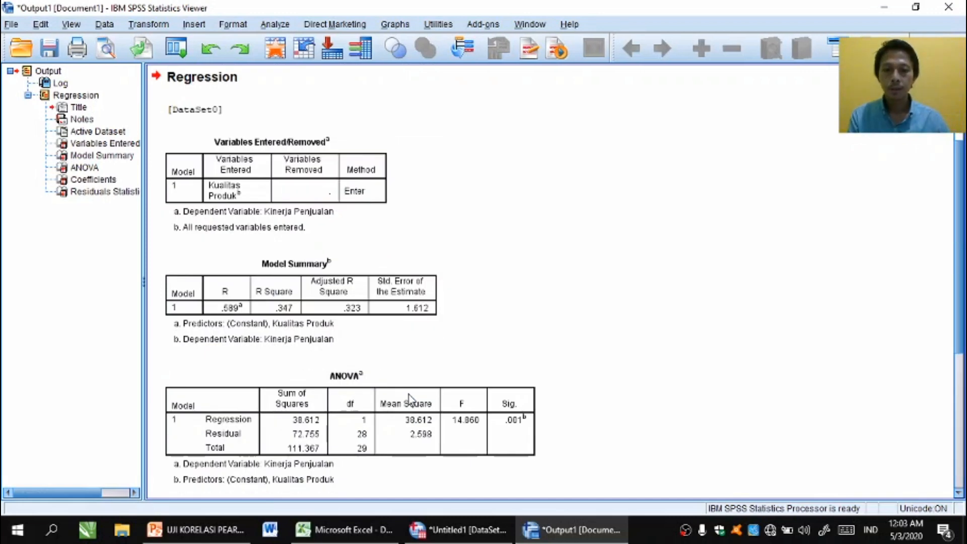
- Return to the data editor and run a one-sample Kolmogorov-Smirnov test on the Unstandardized Residual variable against the Normal distribution
click(457, 537)
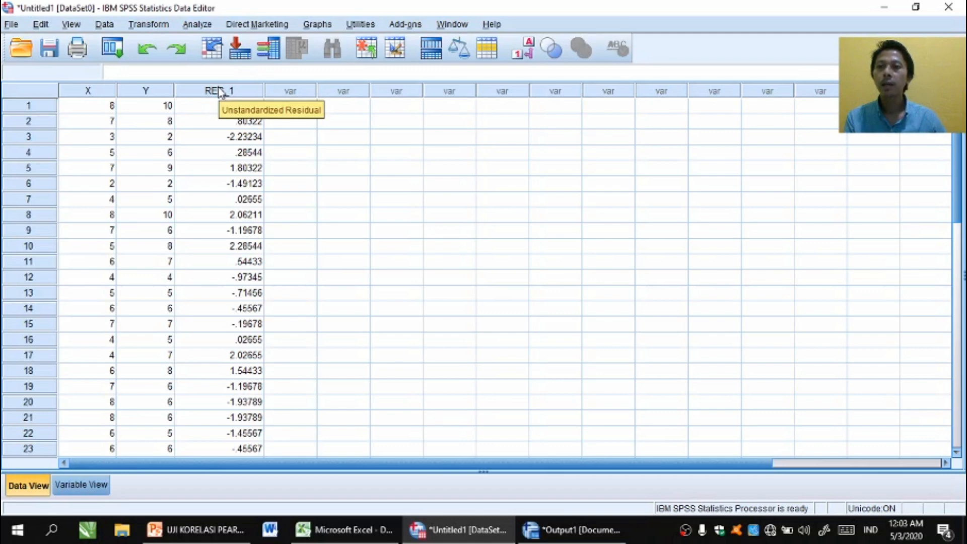
click(198, 26)
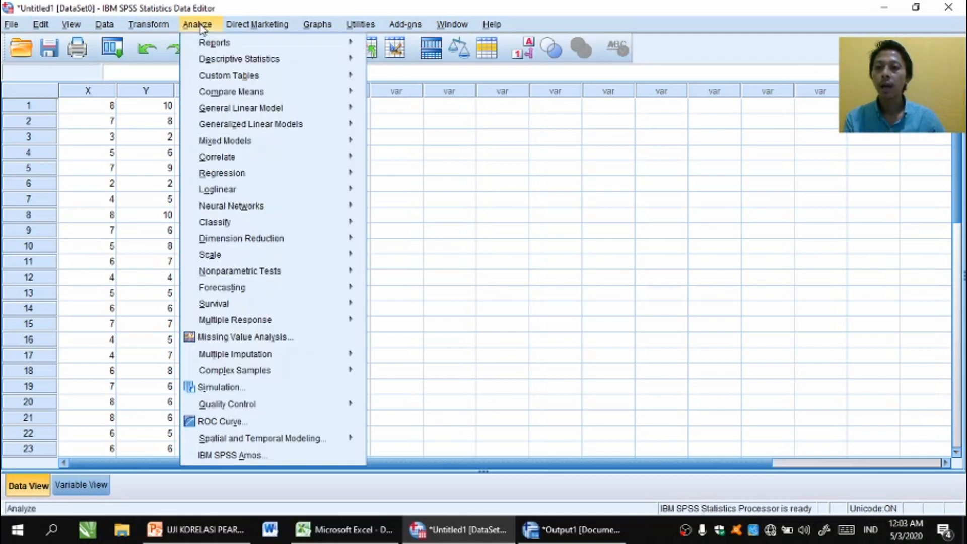
mouse_move(206, 272)
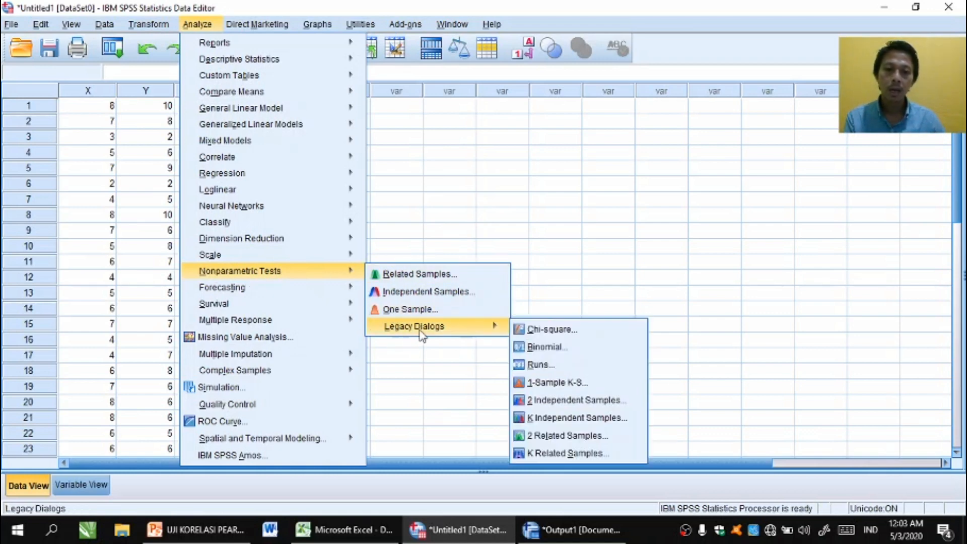
click(541, 387)
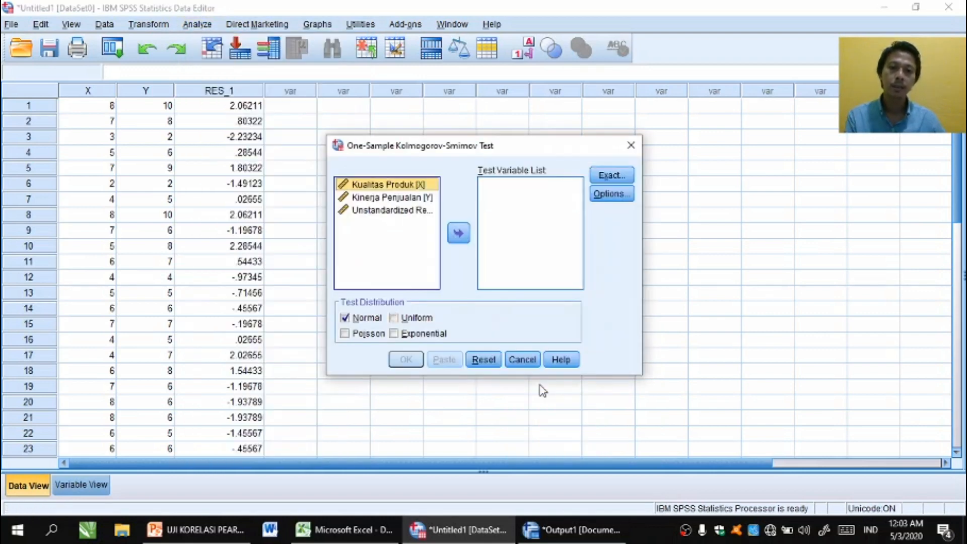
click(397, 215)
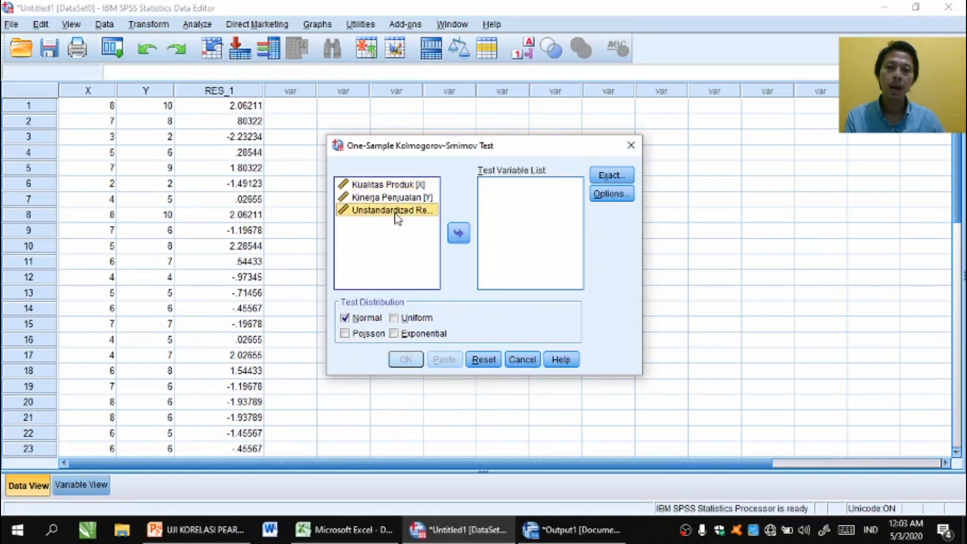
click(457, 235)
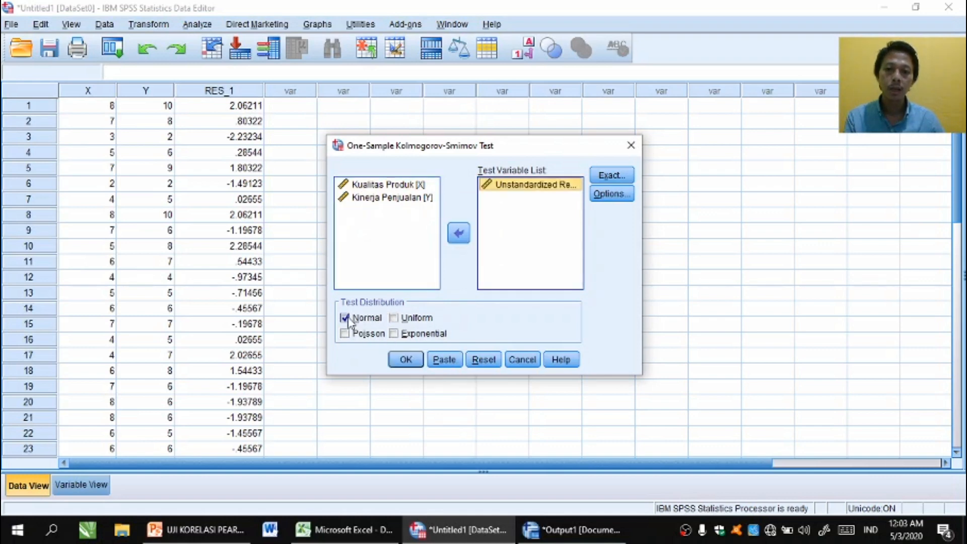
click(398, 358)
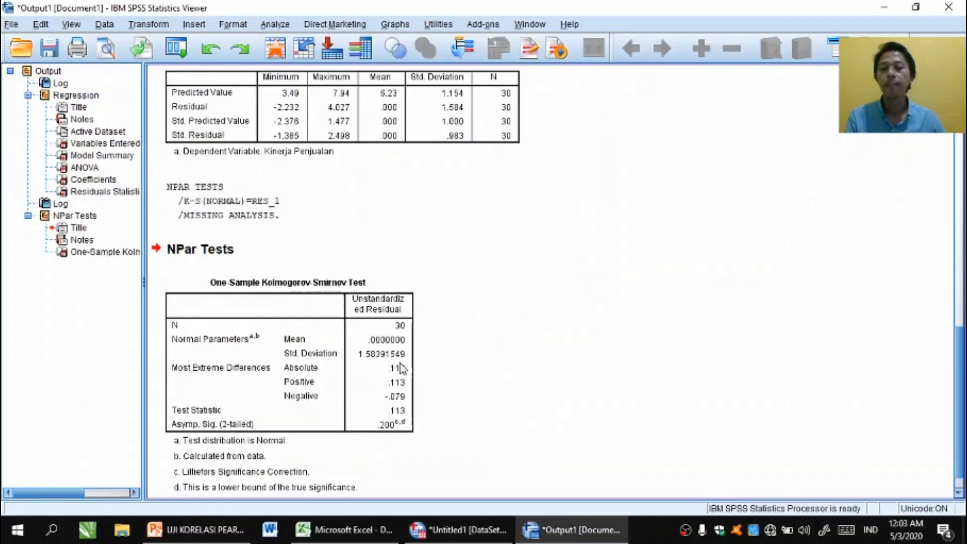
scroll(482, 272, down, 1)
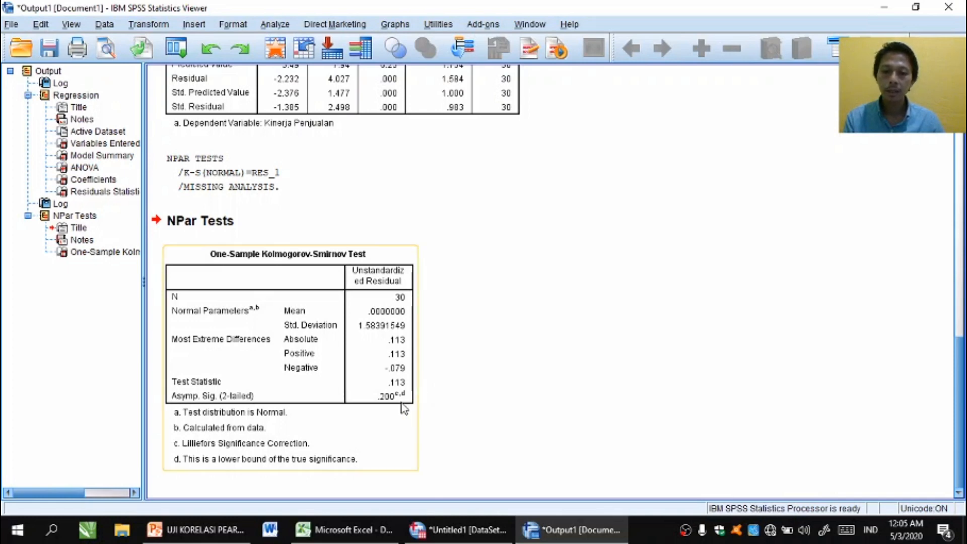
- Return to the data editor and run a two-tailed Pearson bivariate correlation between Kualitas Produk [X] and Kinerja Penjualan [Y]
click(461, 530)
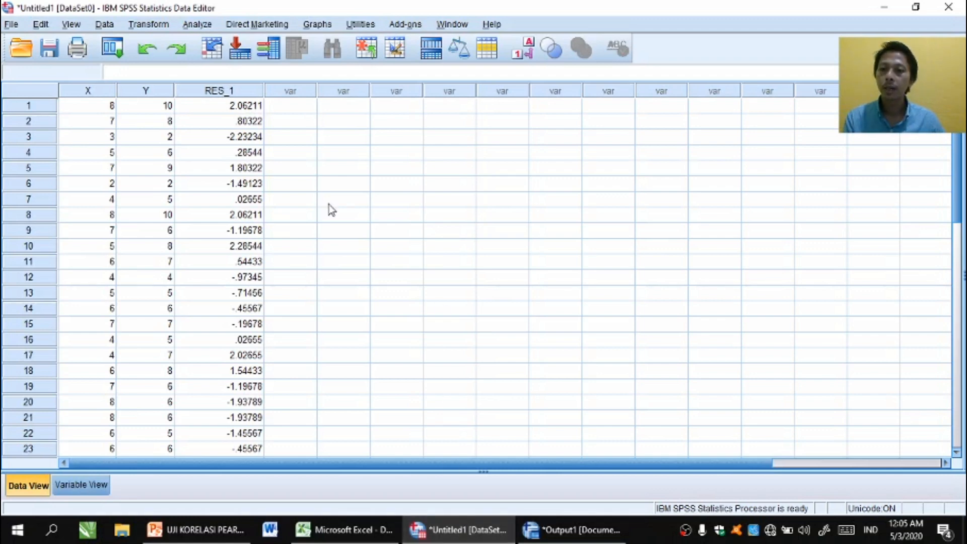
click(199, 26)
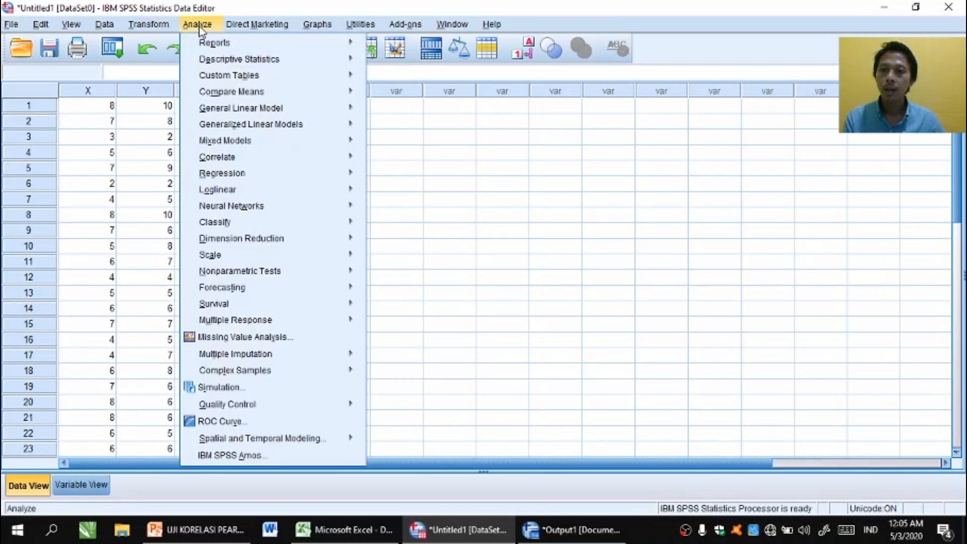
mouse_move(231, 157)
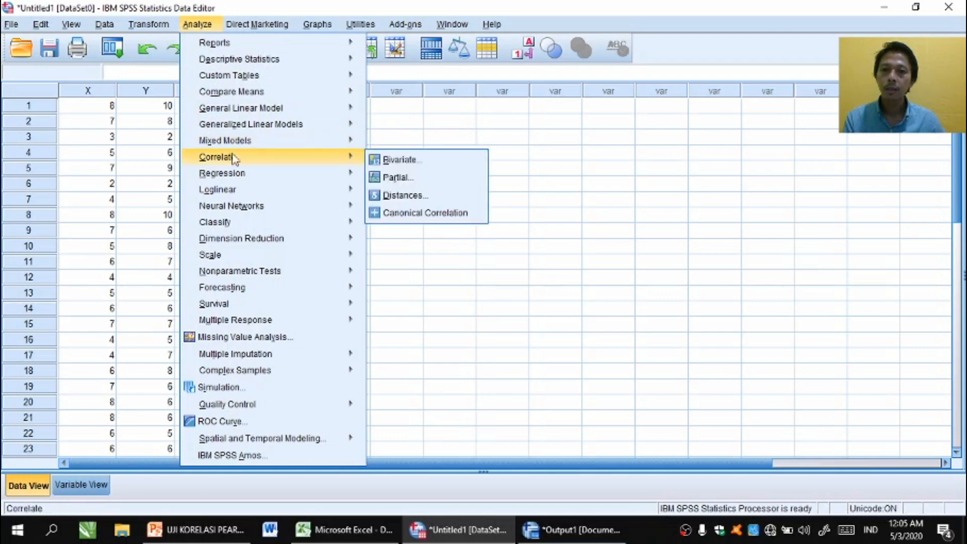
click(381, 161)
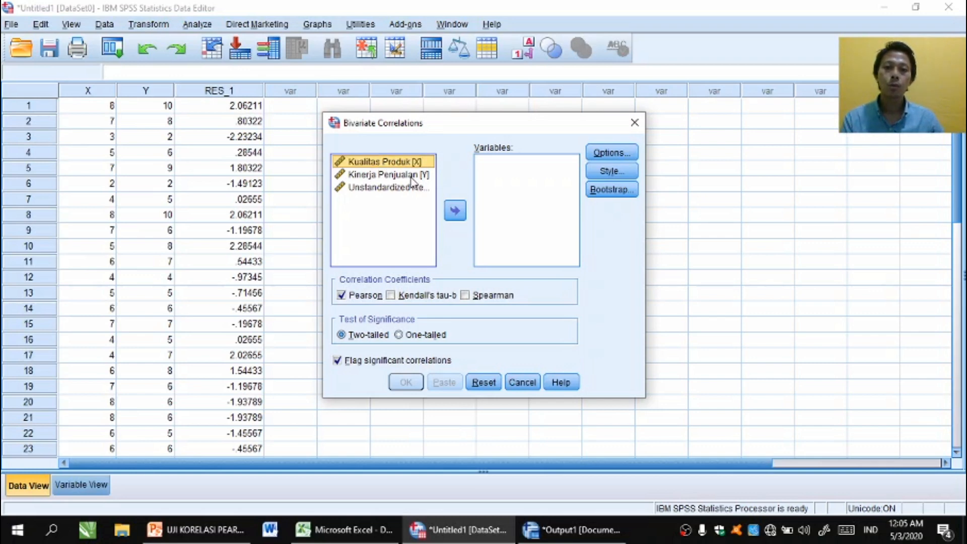
click(455, 212)
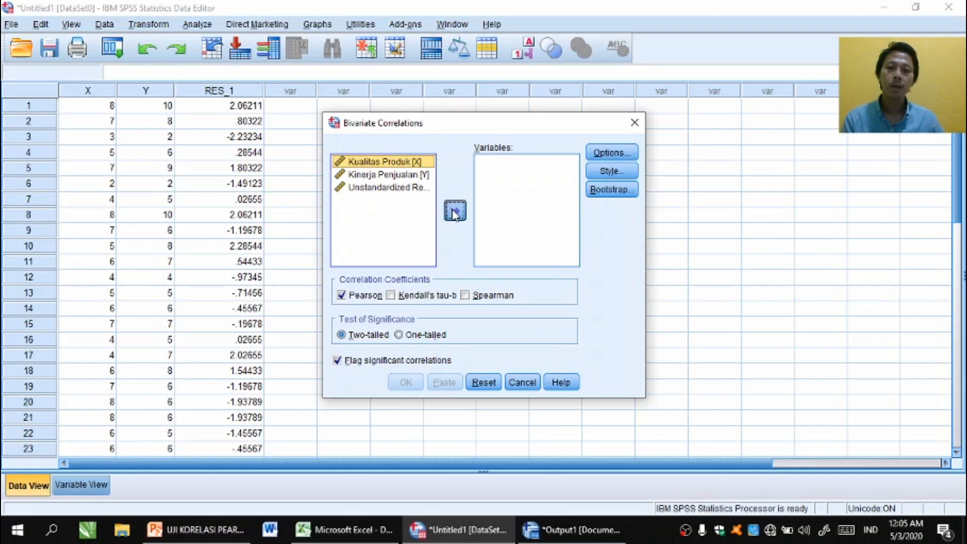
click(412, 163)
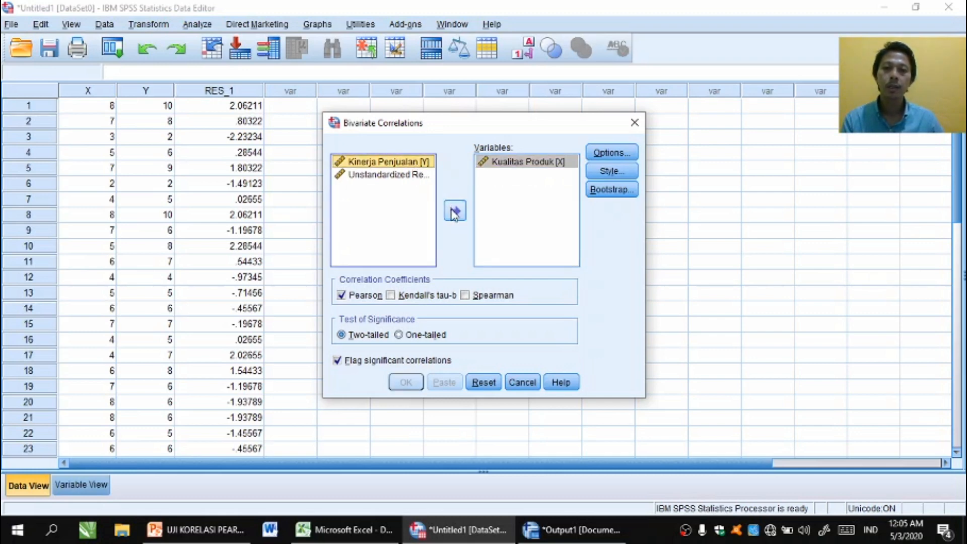
click(454, 212)
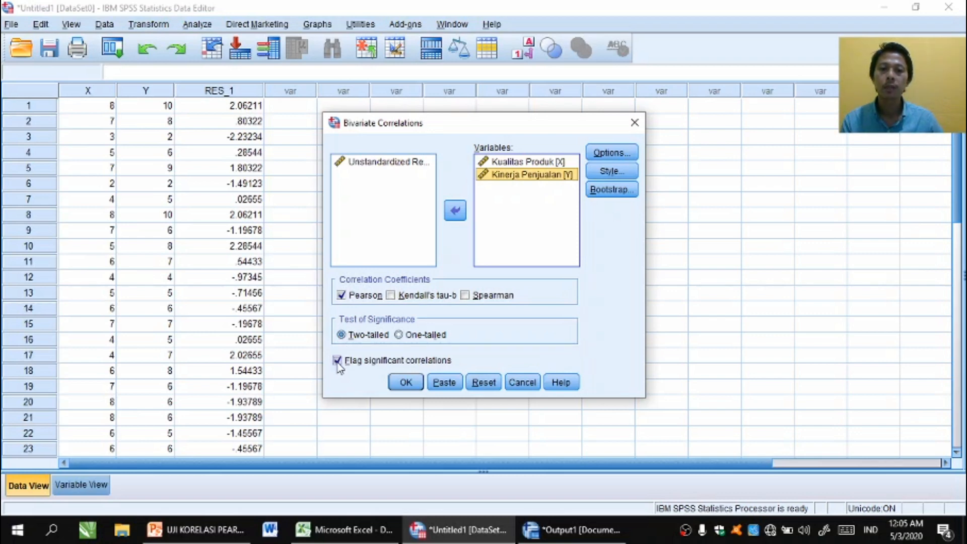
click(406, 383)
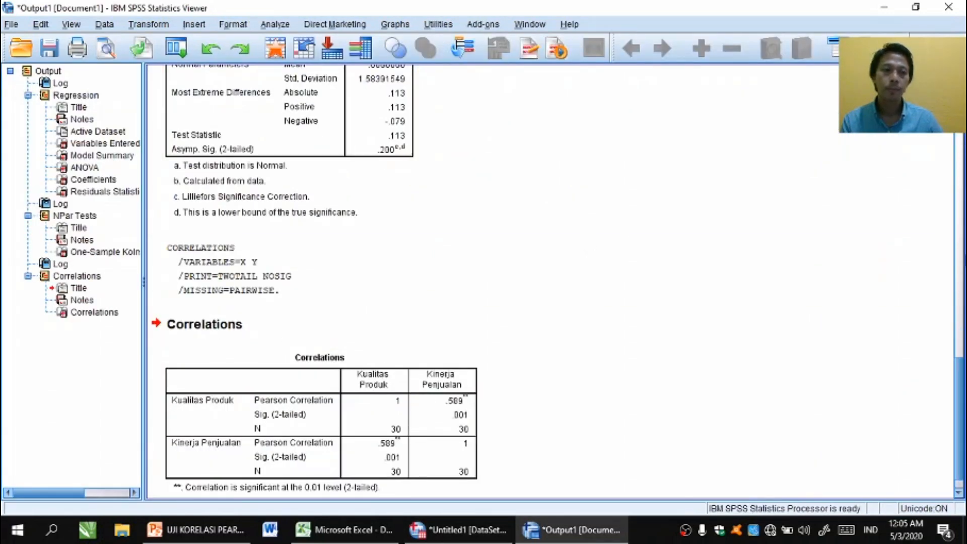
- Copy the Correlations table from the SPSS output and paste it into the blank Word document
drag(959, 408, 958, 423)
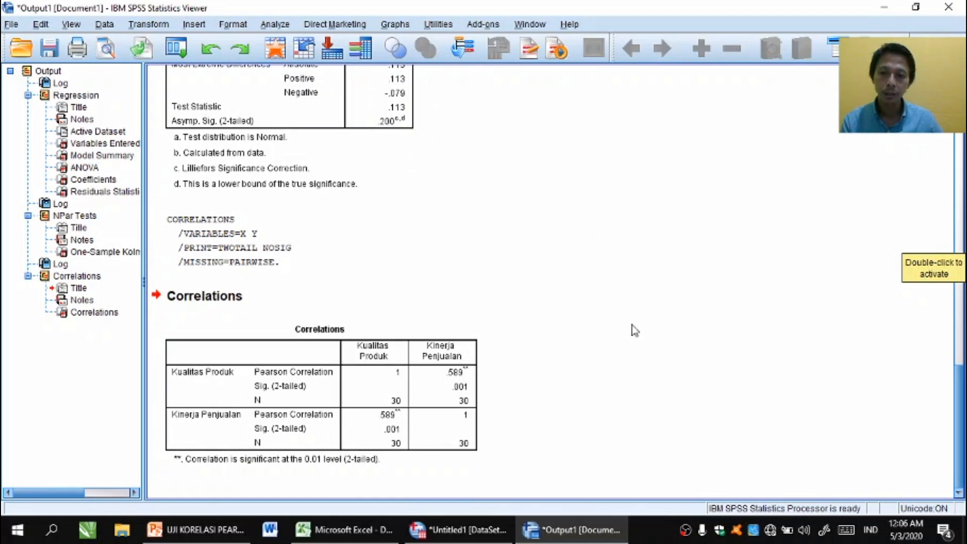
click(387, 365)
click(387, 366)
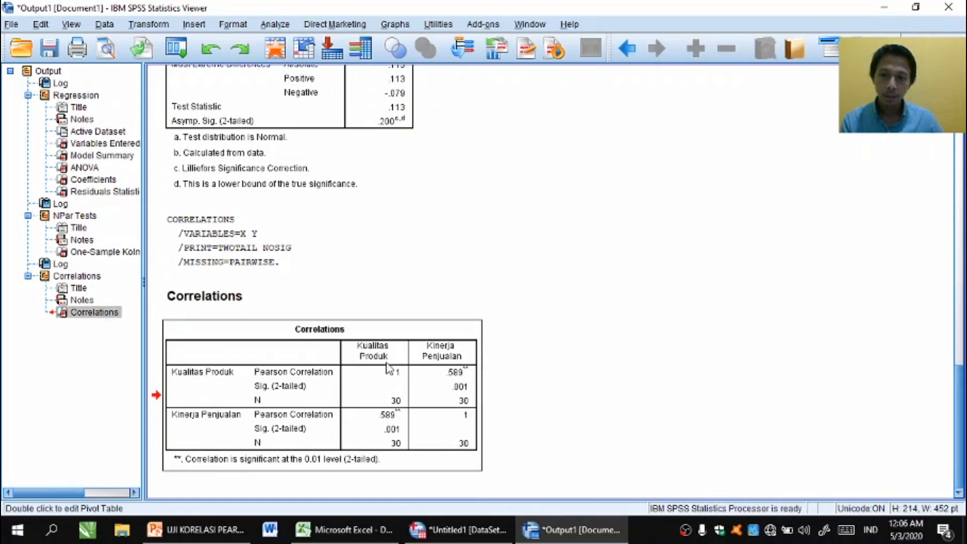
right_click(386, 366)
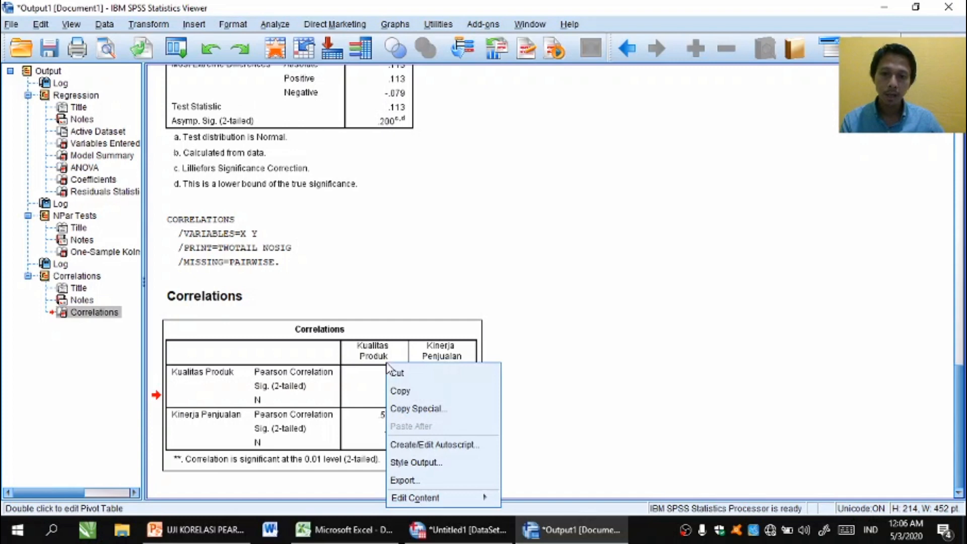
click(398, 392)
click(271, 530)
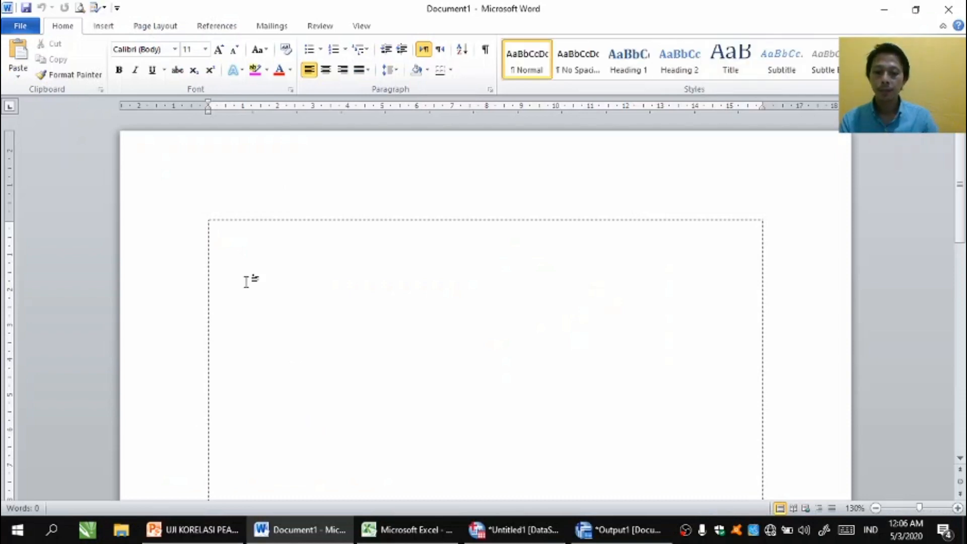
key(ctrl+v)
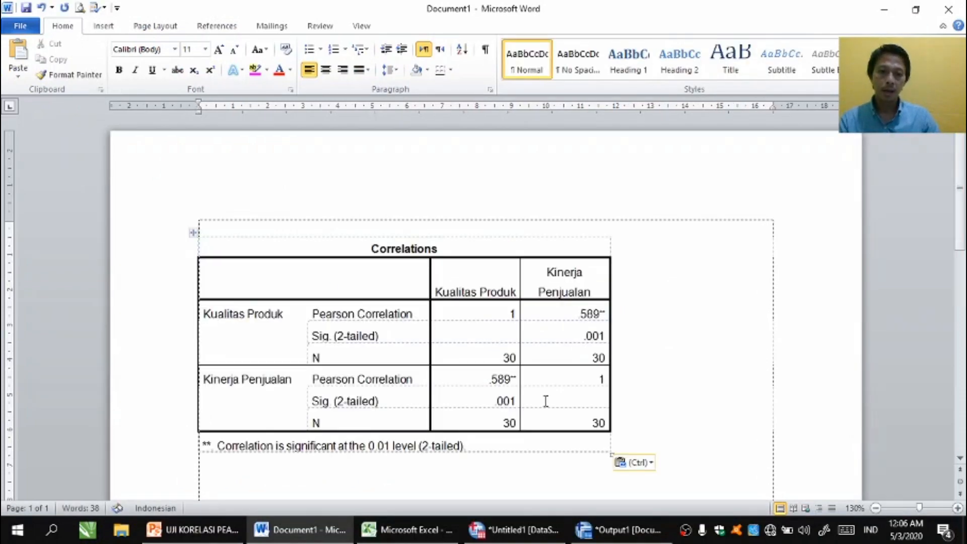
- Set the whole Correlations table's font size to 12 and enlarge the table to nearly the full text width
click(194, 234)
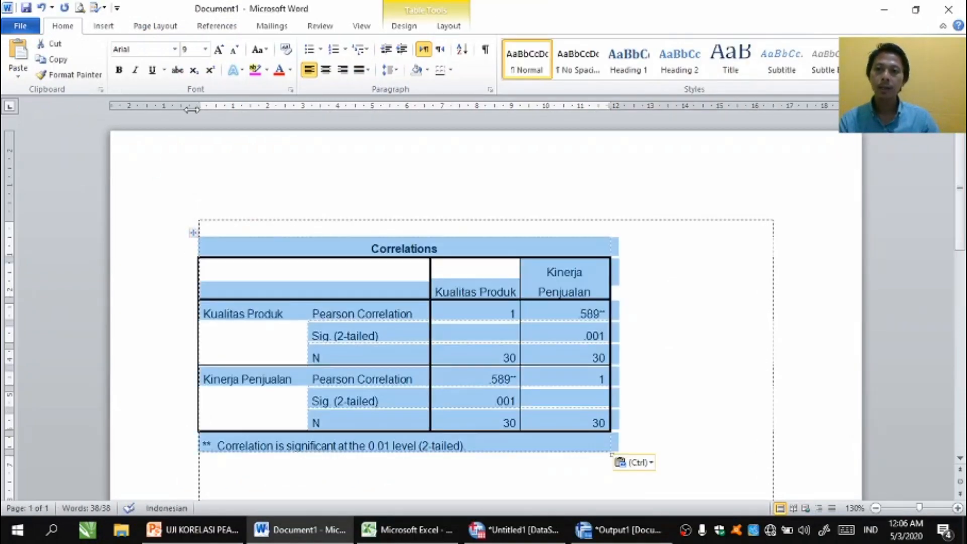
click(205, 49)
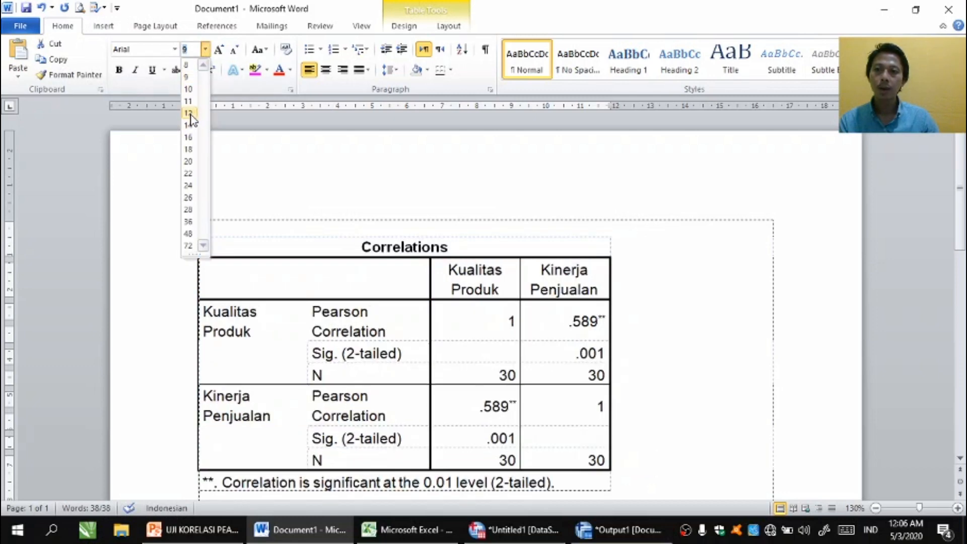
click(188, 113)
drag(960, 206, 960, 233)
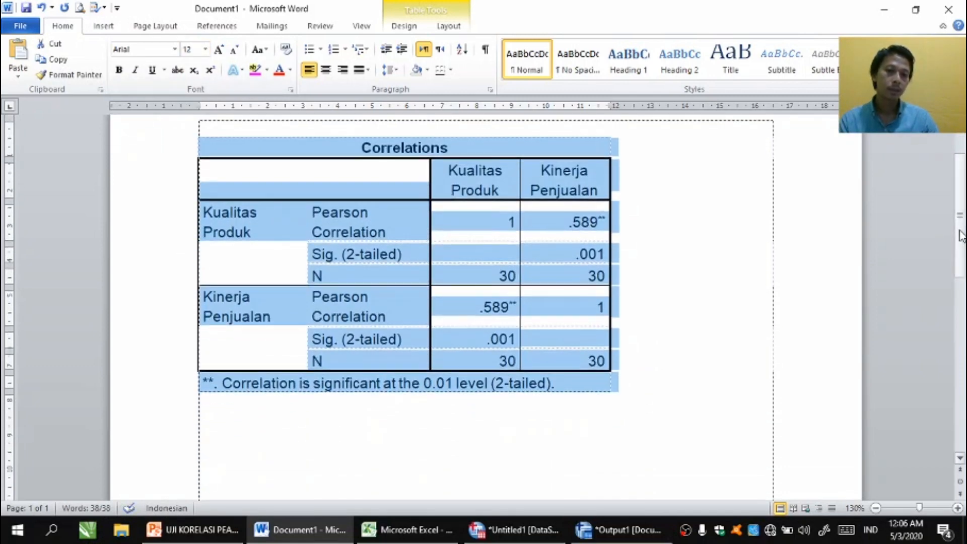
click(634, 406)
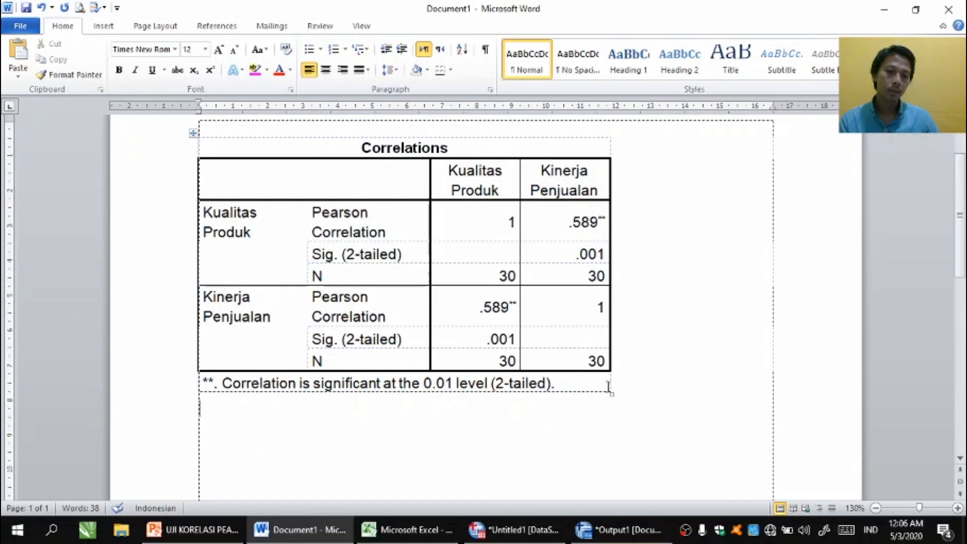
drag(612, 394, 754, 429)
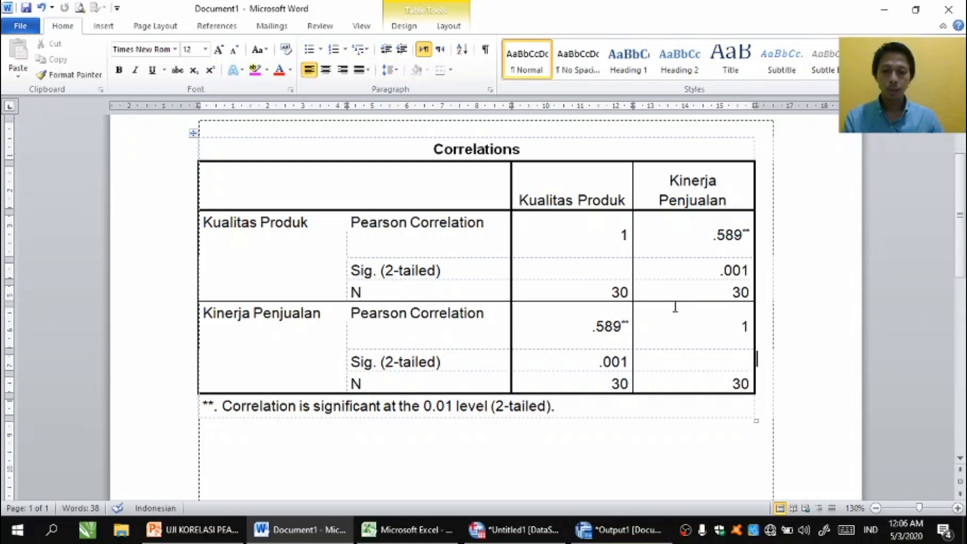
- Switch to the Excel workbook to look over the sheet with the X and Y data, and return to the Word document
mouse_move(405, 535)
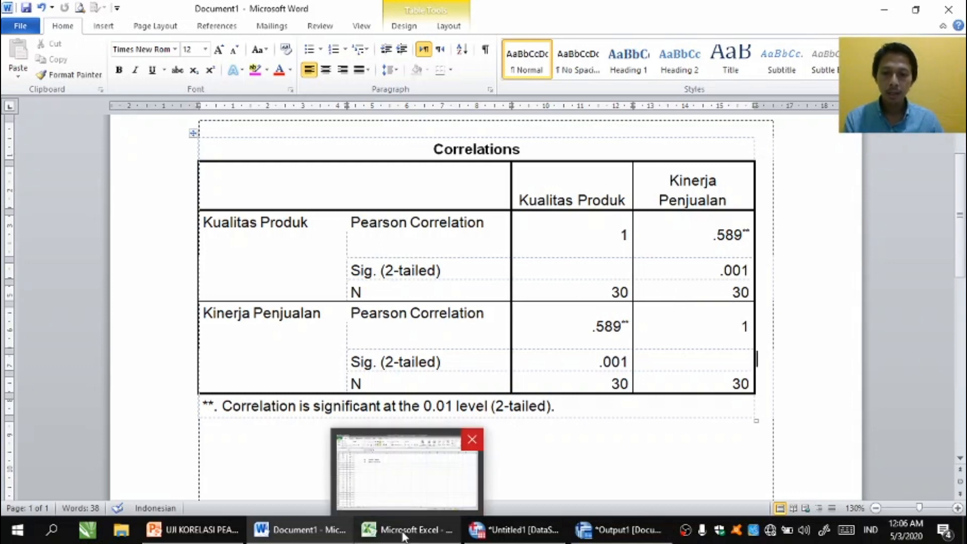
click(405, 535)
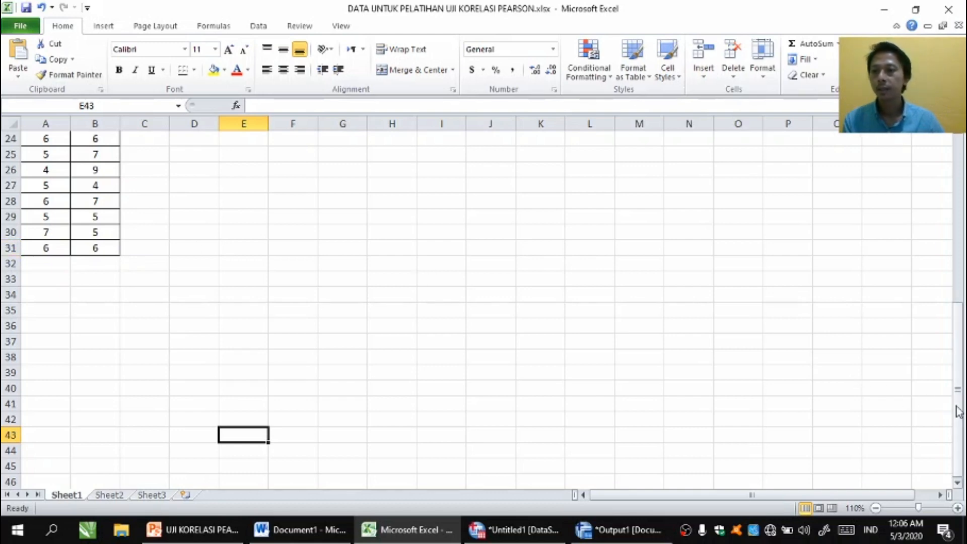
drag(956, 410, 956, 403)
key(alt+Tab)
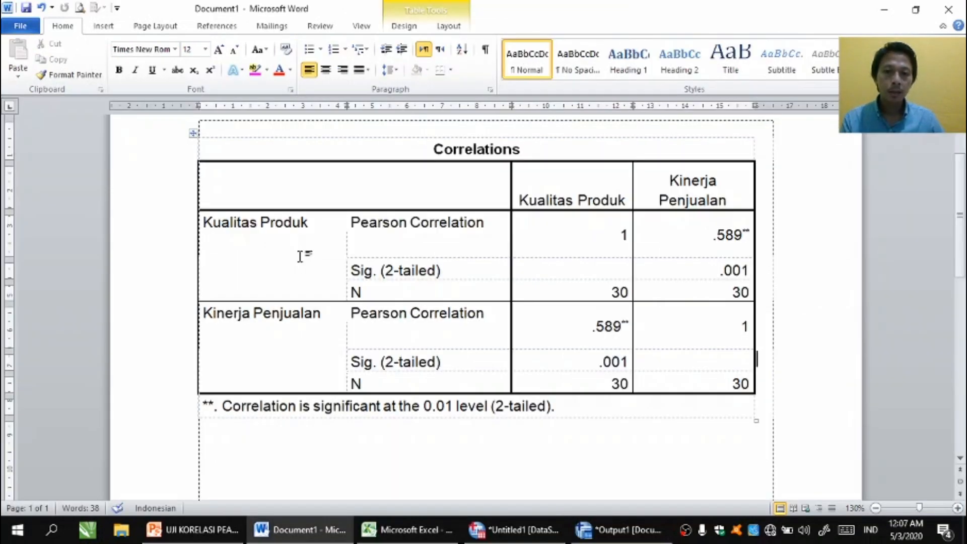